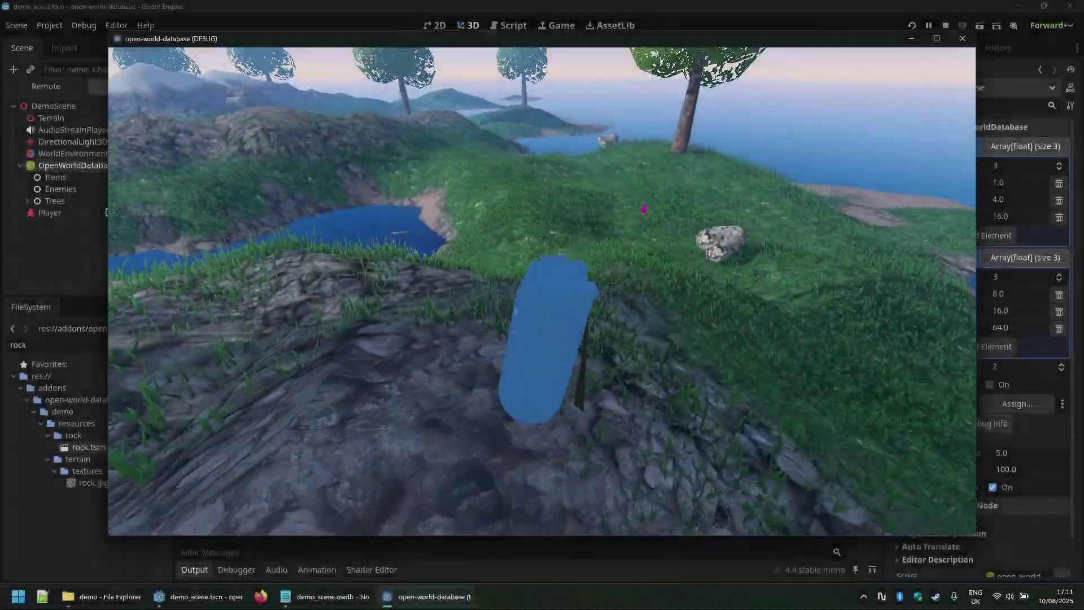
# Step: Walk the player character around the running demo world to examine its terrain, trees and rocks
pyautogui.press('w')
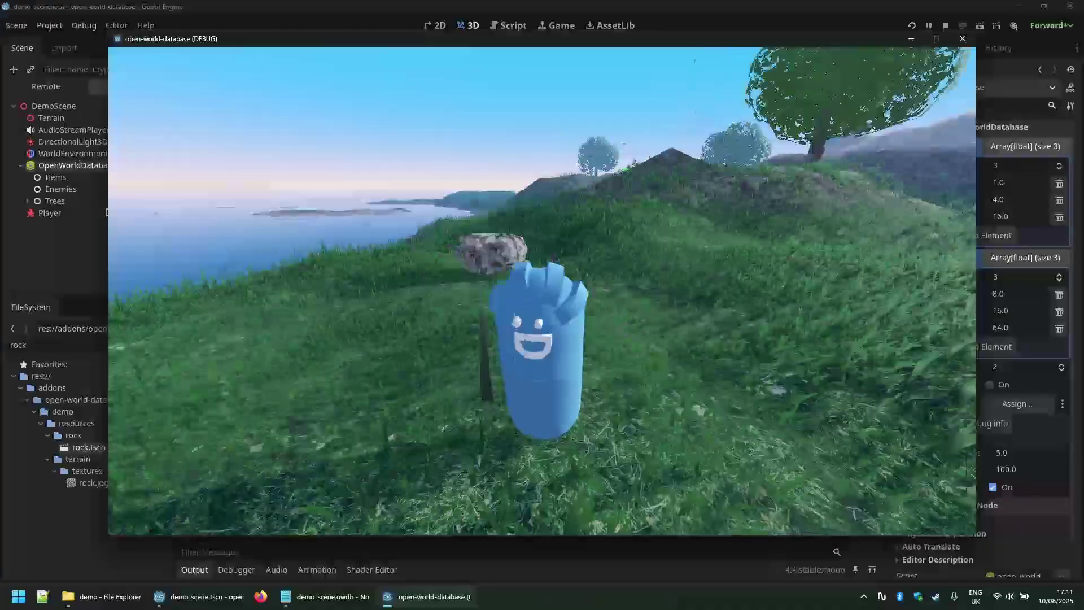
pyautogui.press('s')
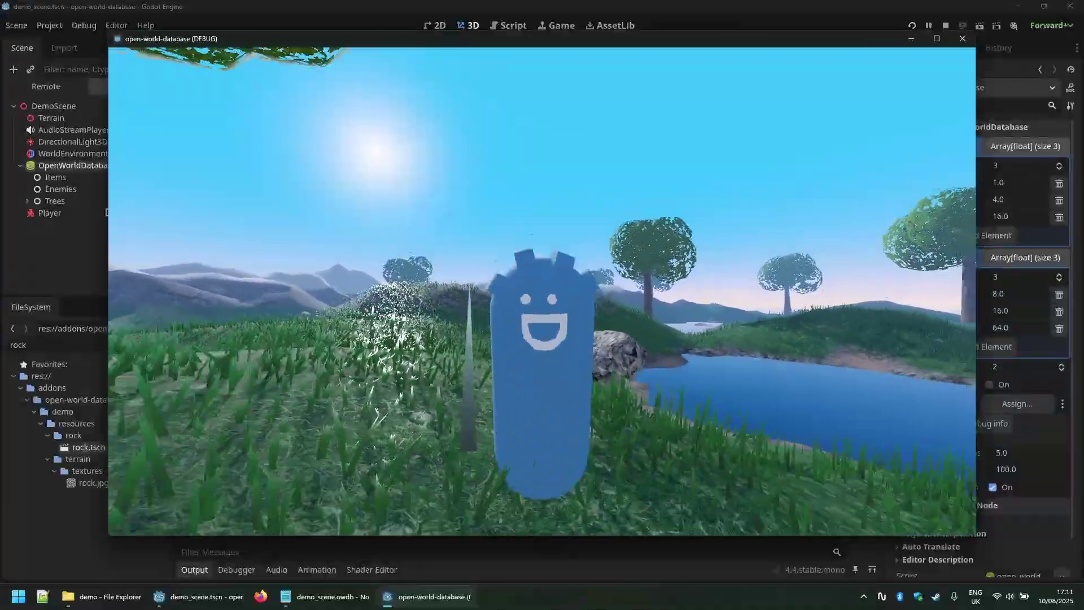
pyautogui.press('w')
pyautogui.press('s')
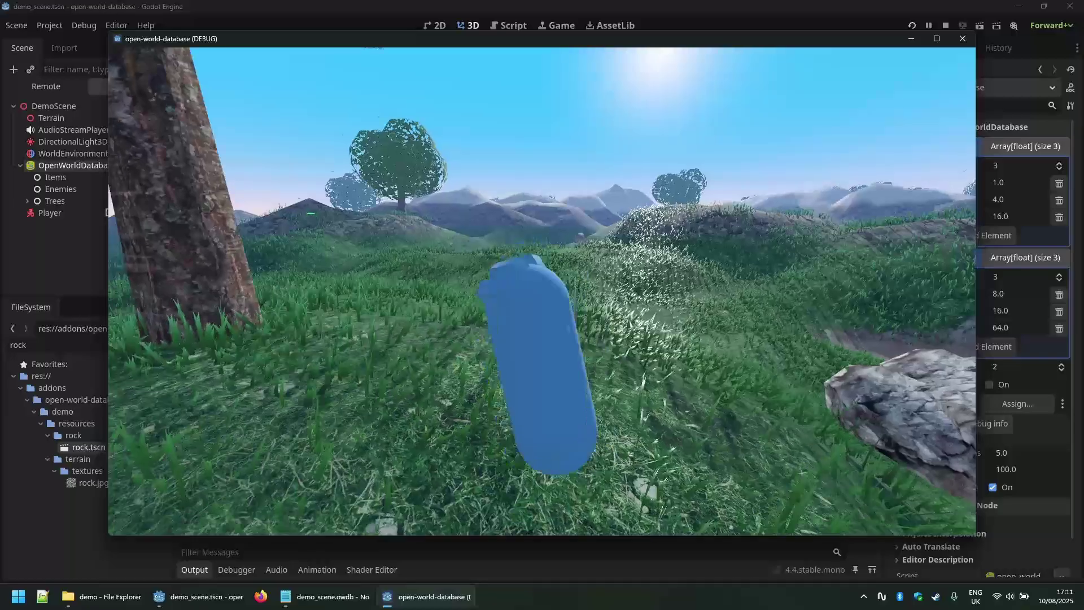
pyautogui.press('a')
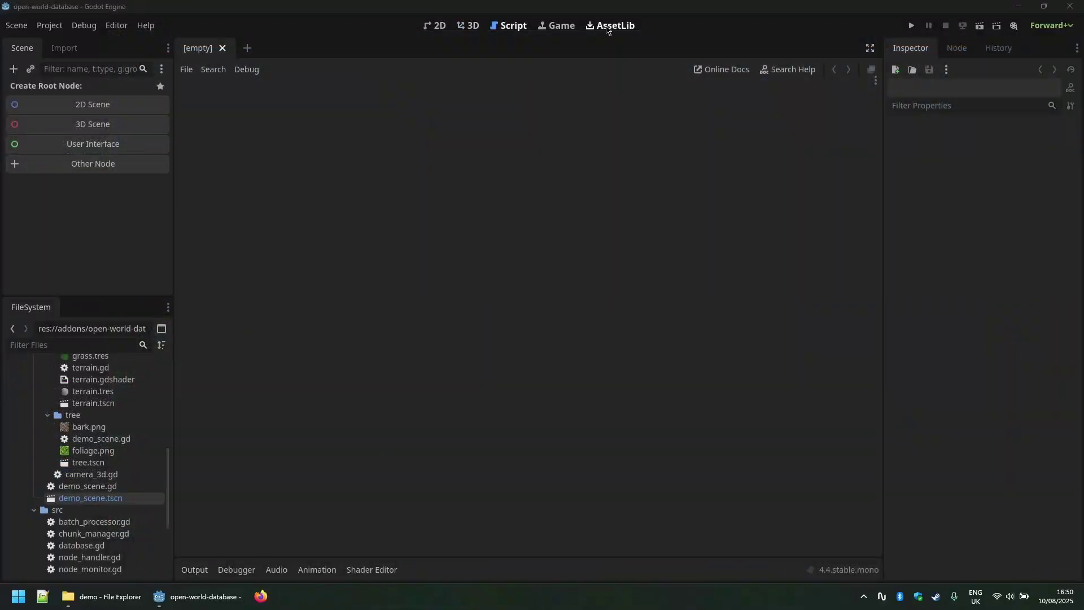
# Step: Search the asset library for "open world" and view the Open World Database add-on's details
pyautogui.click(612, 25)
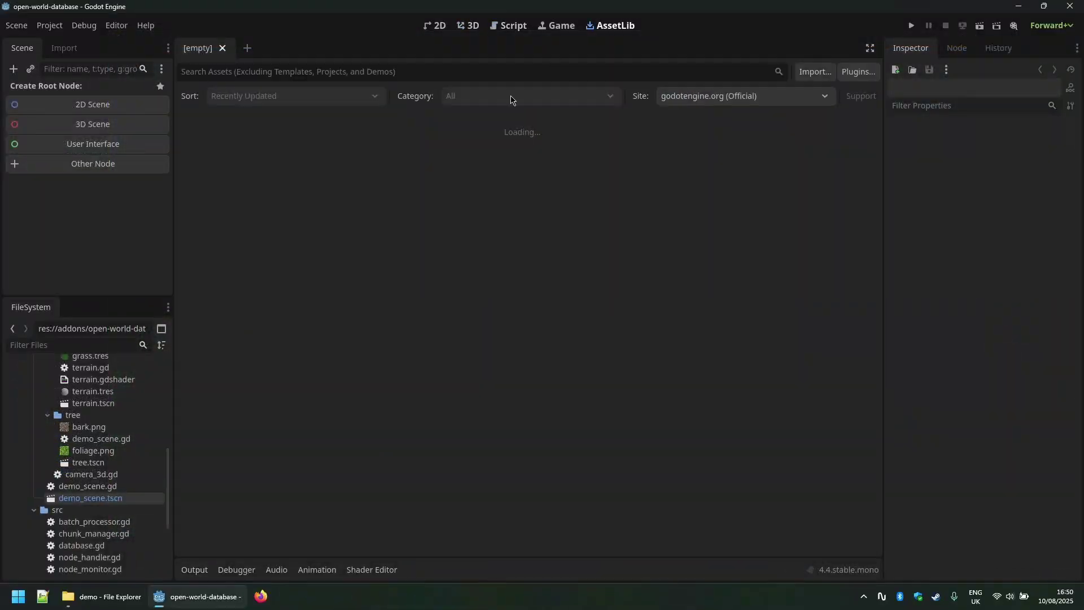
pyautogui.click(348, 73)
pyautogui.write('open world')
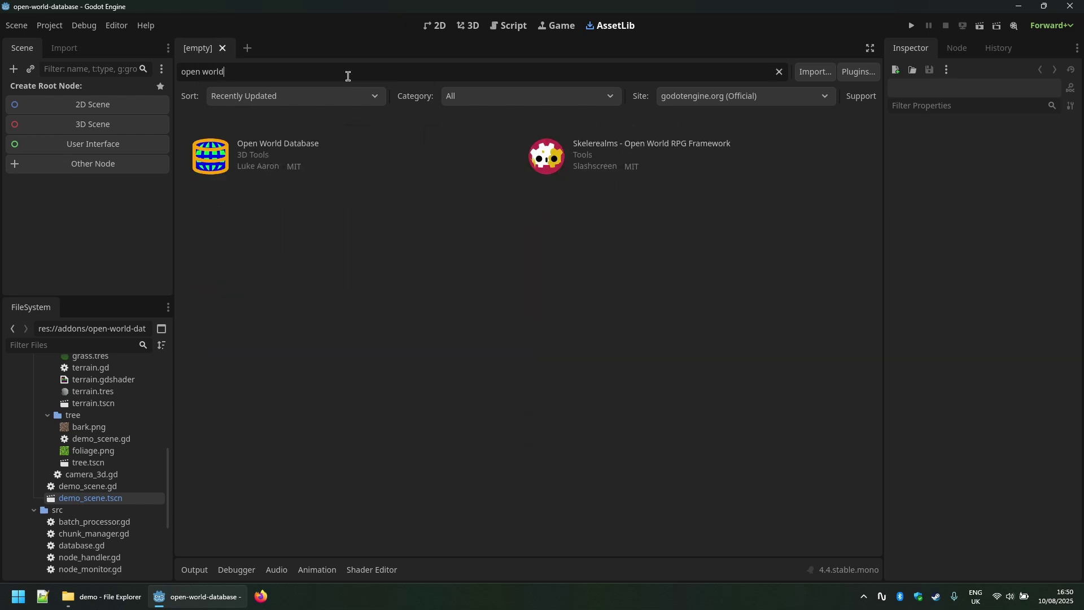
pyautogui.click(270, 144)
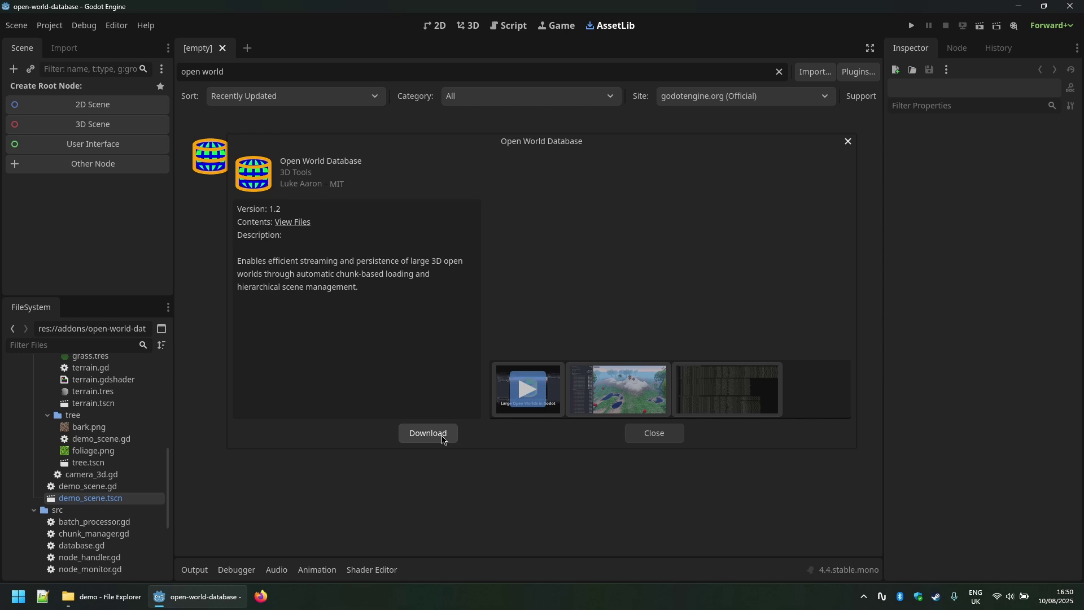
pyautogui.click(644, 439)
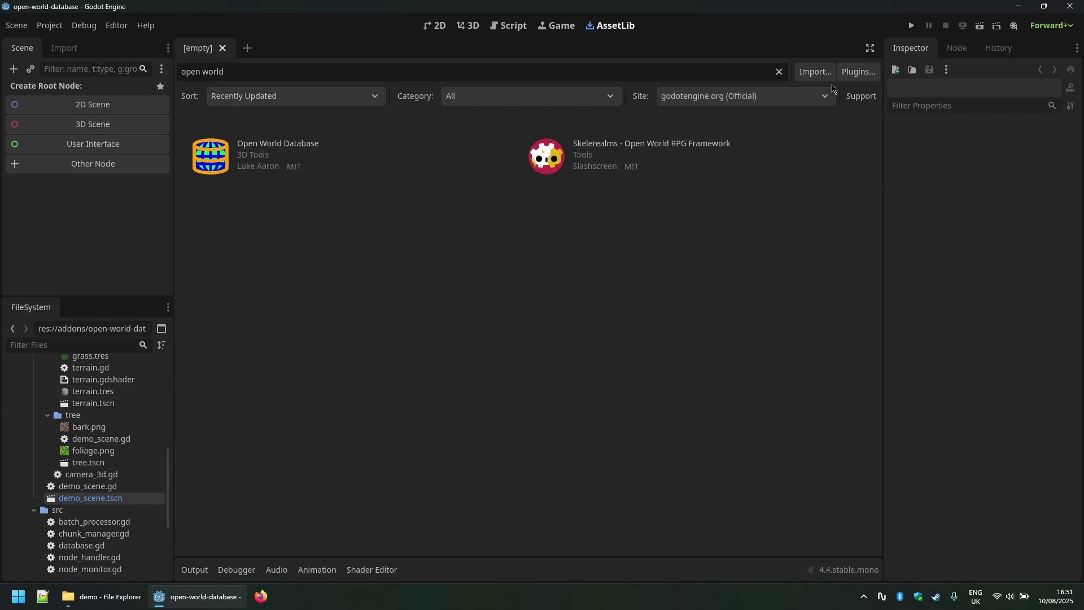
# Step: Open the demo_scene.tscn scene in the 3D workspace
pyautogui.click(512, 27)
pyautogui.click(471, 29)
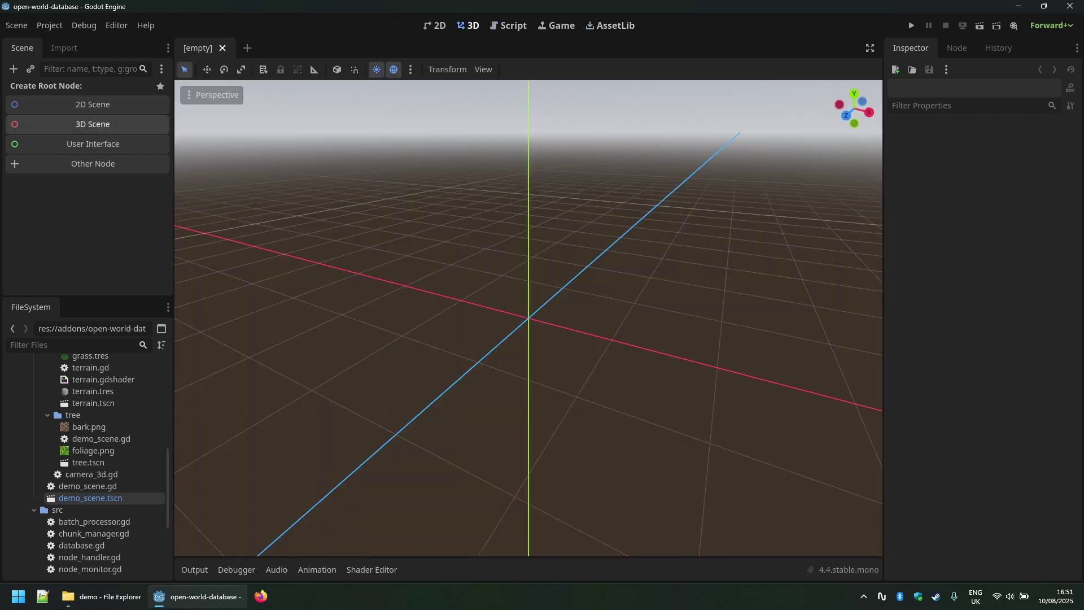
pyautogui.doubleClick(97, 503)
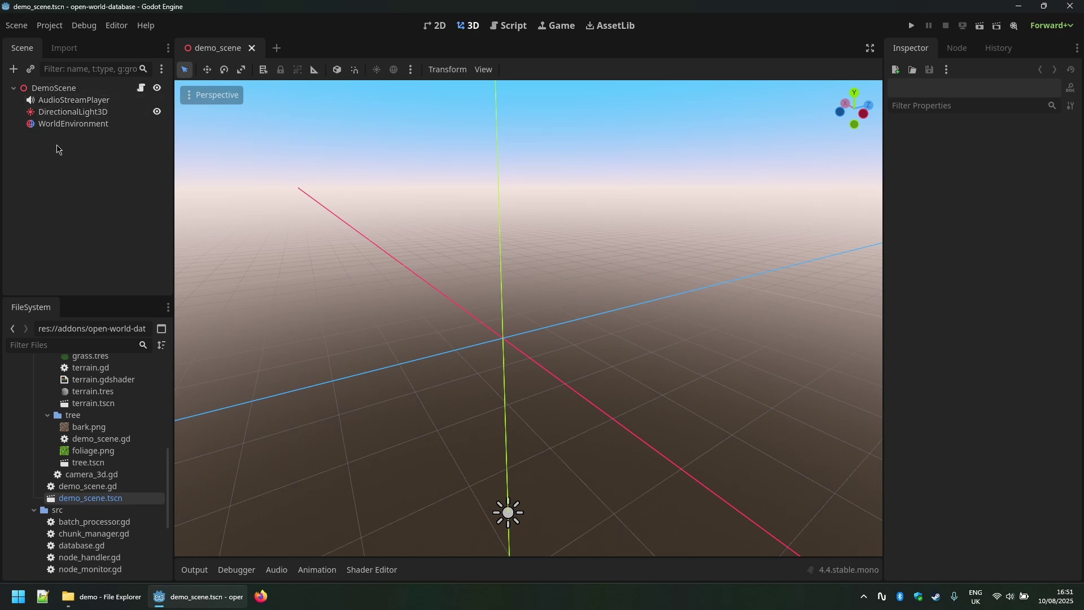
# Step: Add an OpenWorldDatabase node as a child of DemoScene
pyautogui.rightClick(45, 90)
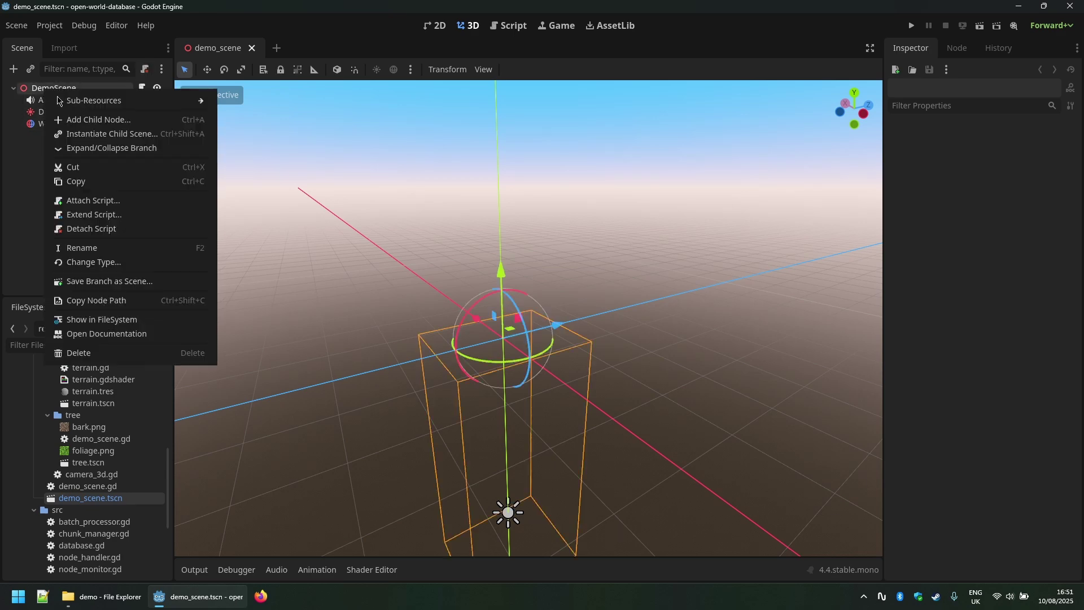
pyautogui.click(87, 120)
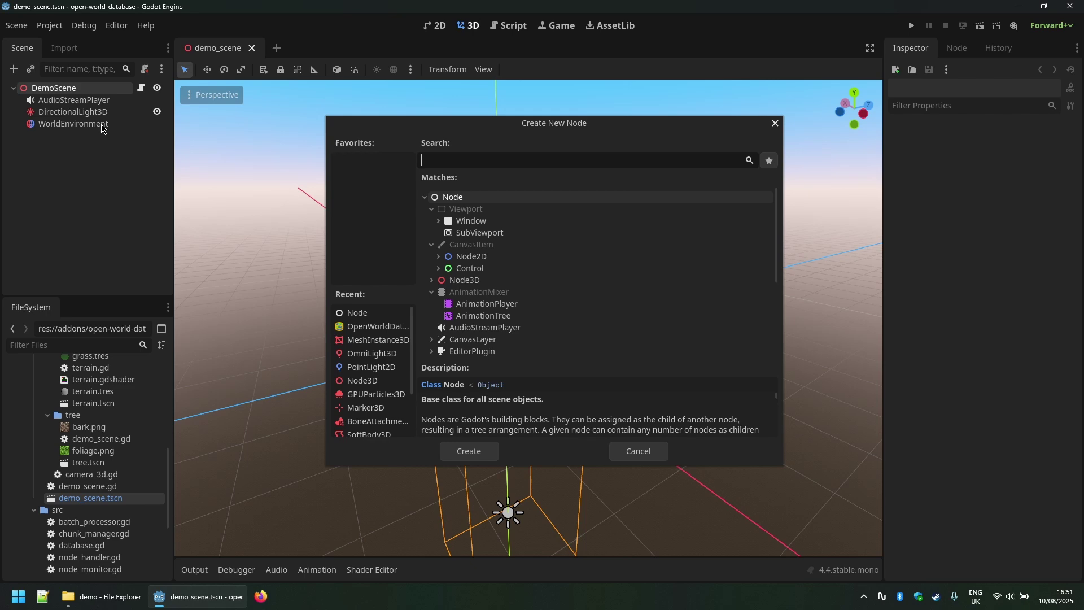
pyautogui.write('open')
pyautogui.doubleClick(462, 207)
pyautogui.click(114, 162)
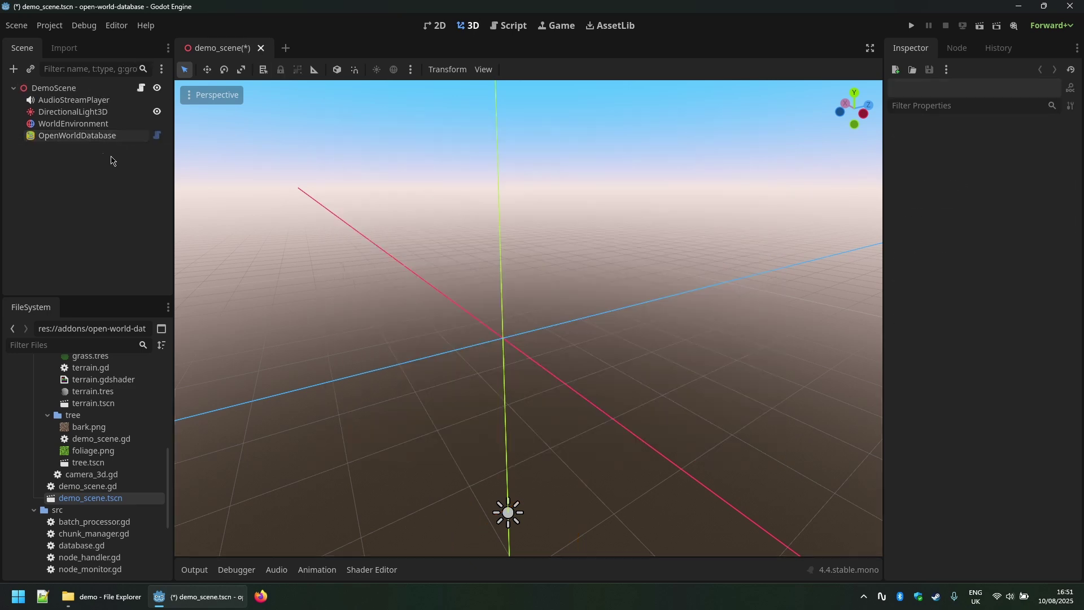
# Step: Examine the OpenWorldDatabase node's size thresholds, chunk sizes and batch processing settings
pyautogui.click(68, 138)
pyautogui.click(1010, 152)
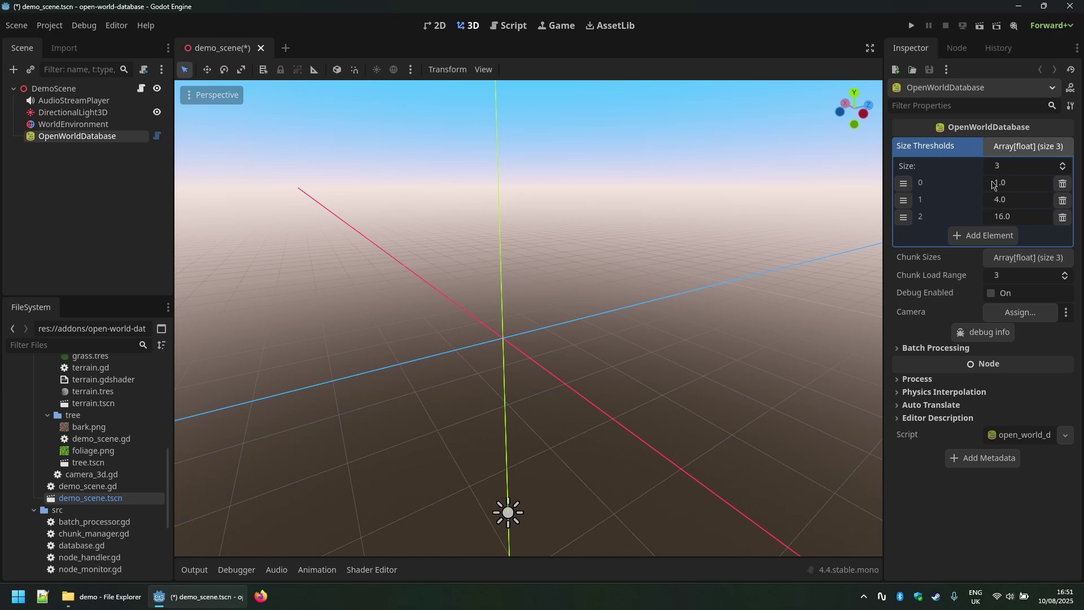
pyautogui.click(996, 263)
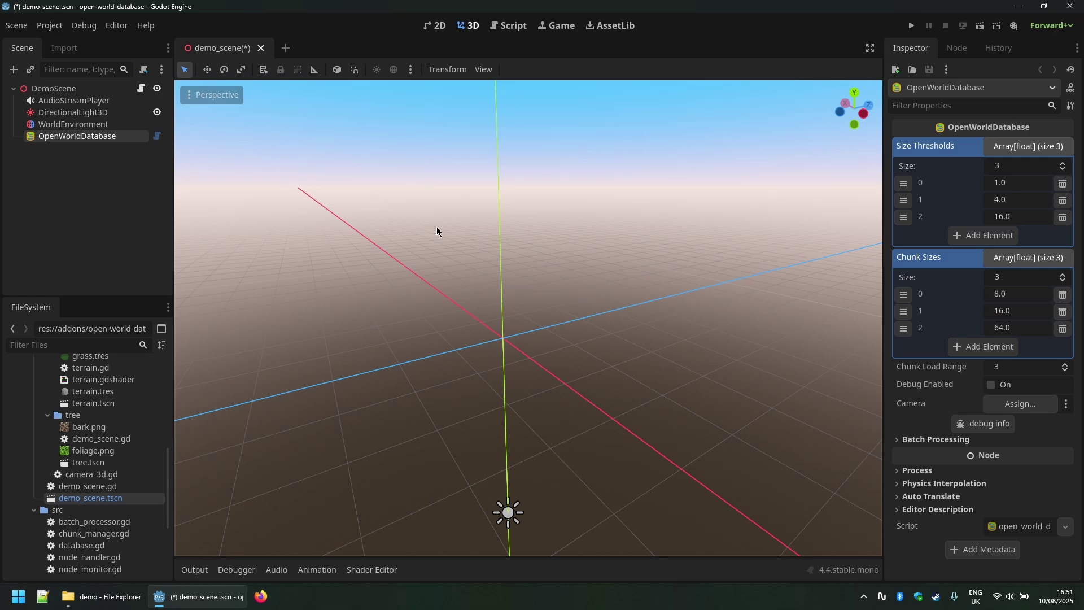
pyautogui.click(928, 441)
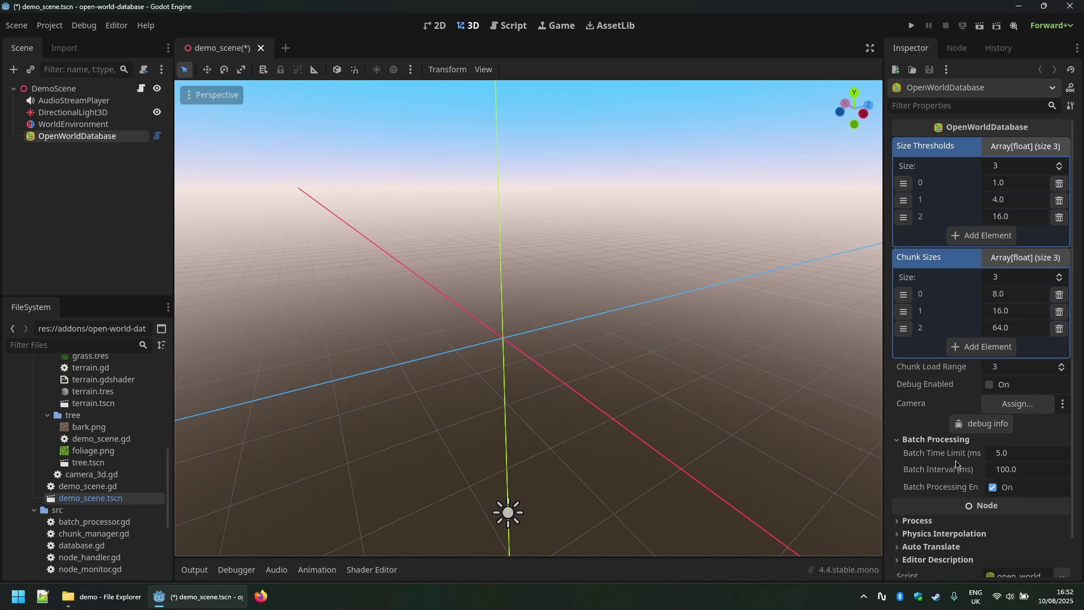
pyautogui.click(111, 254)
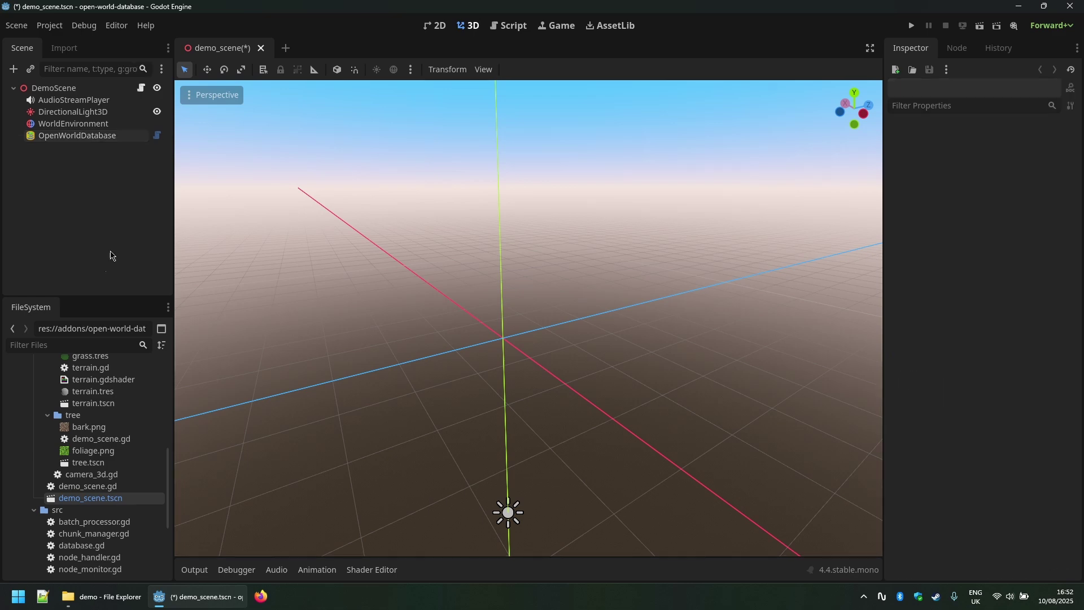
# Step: Add a plain Node as a child of OpenWorldDatabase
pyautogui.click(68, 141)
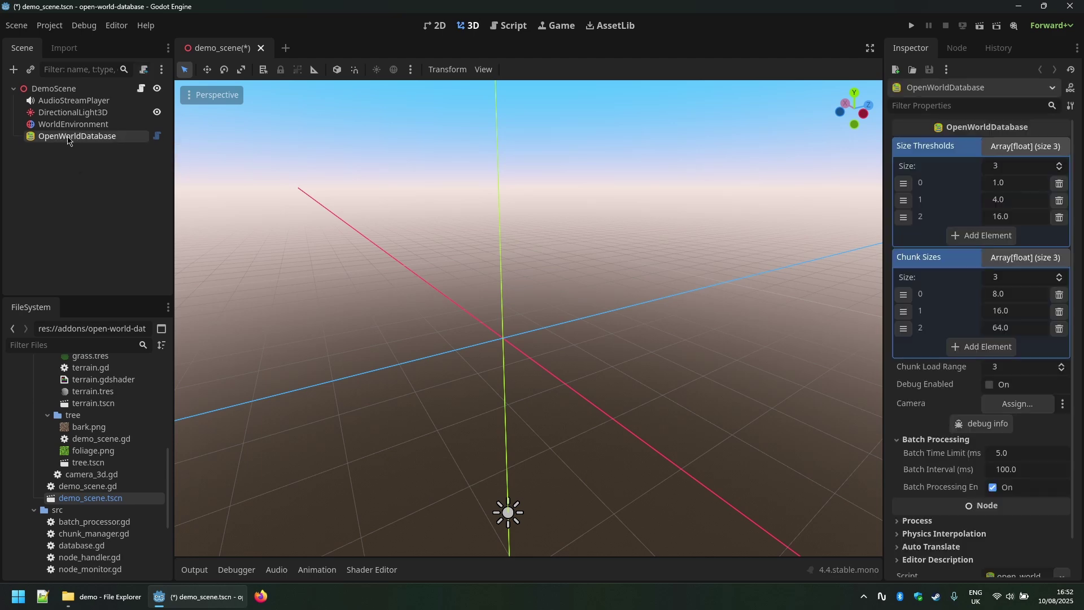
pyautogui.rightClick(68, 141)
pyautogui.click(91, 167)
pyautogui.scroll(2, 495, 253)
pyautogui.scroll(5, 495, 252)
pyautogui.doubleClick(452, 194)
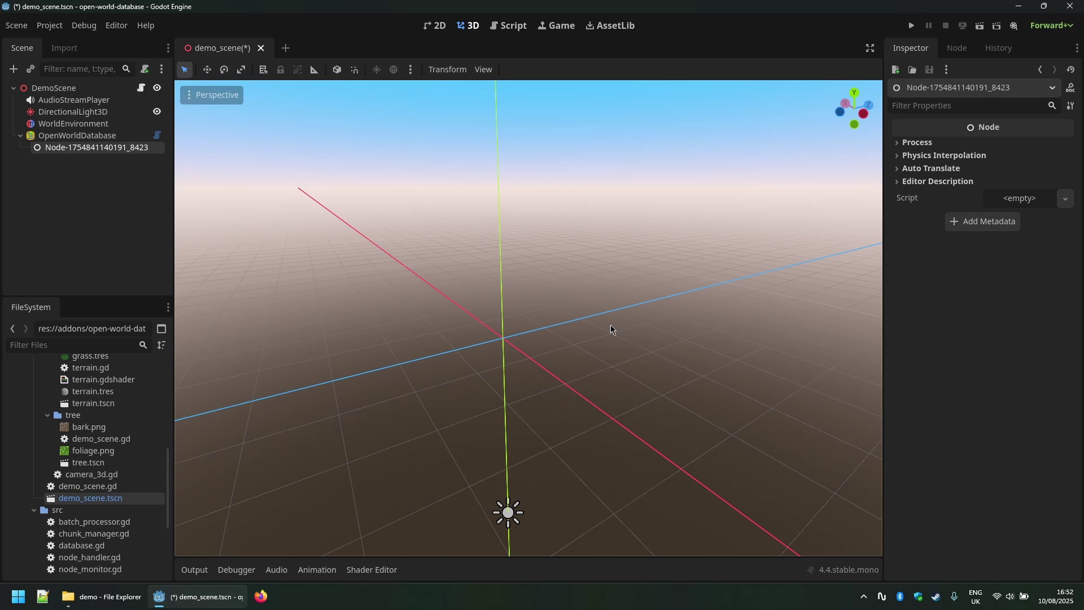
# Step: Rename the new node under OpenWorldDatabase as Items
pyautogui.doubleClick(69, 147)
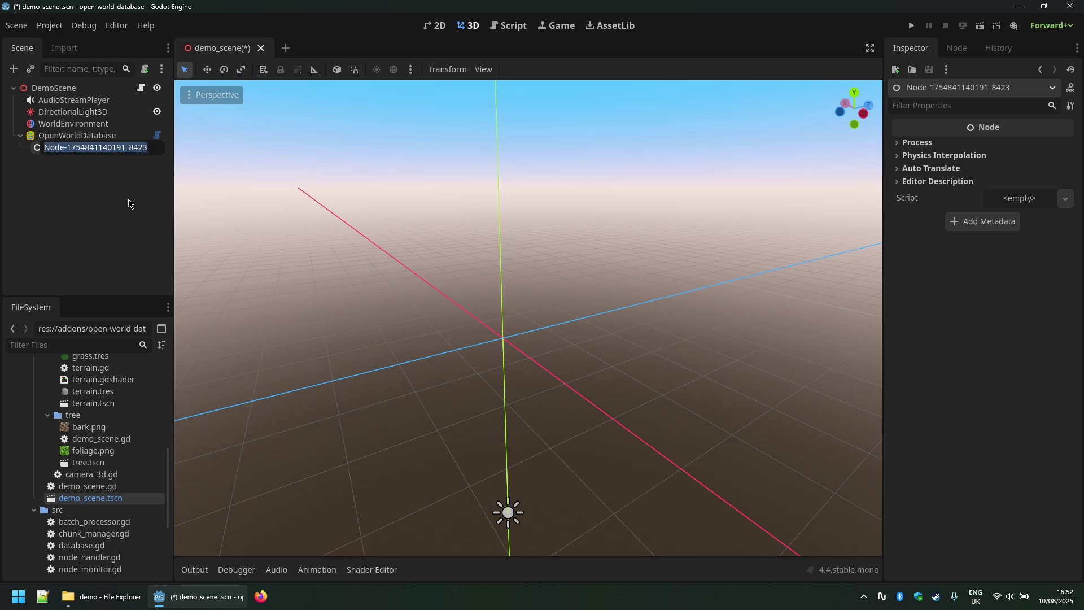
pyautogui.write('Items')
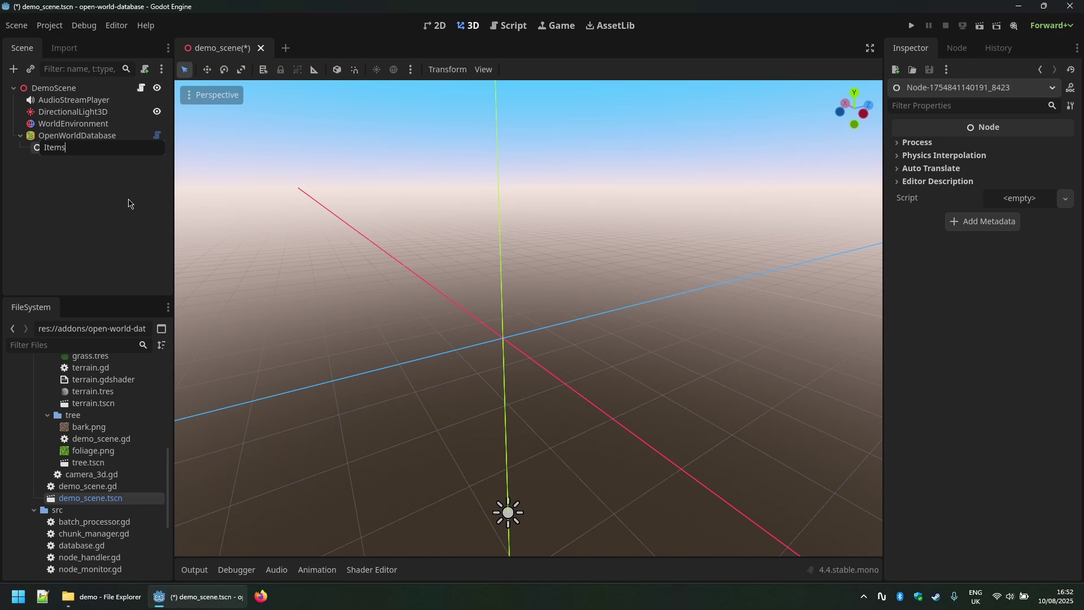
pyautogui.press('Return')
pyautogui.click(117, 202)
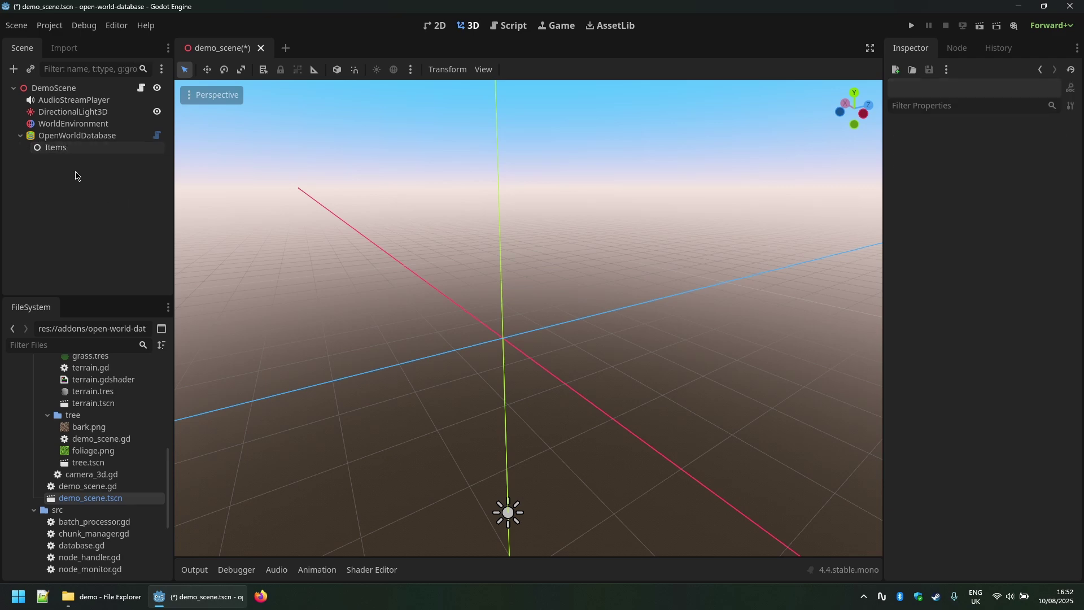
pyautogui.click(61, 149)
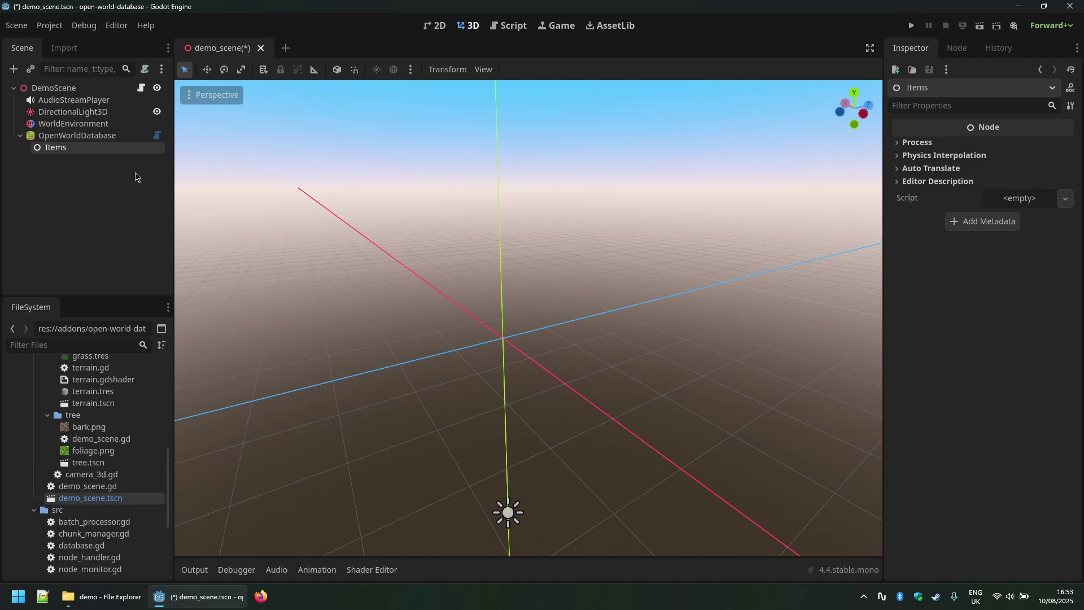
pyautogui.click(99, 209)
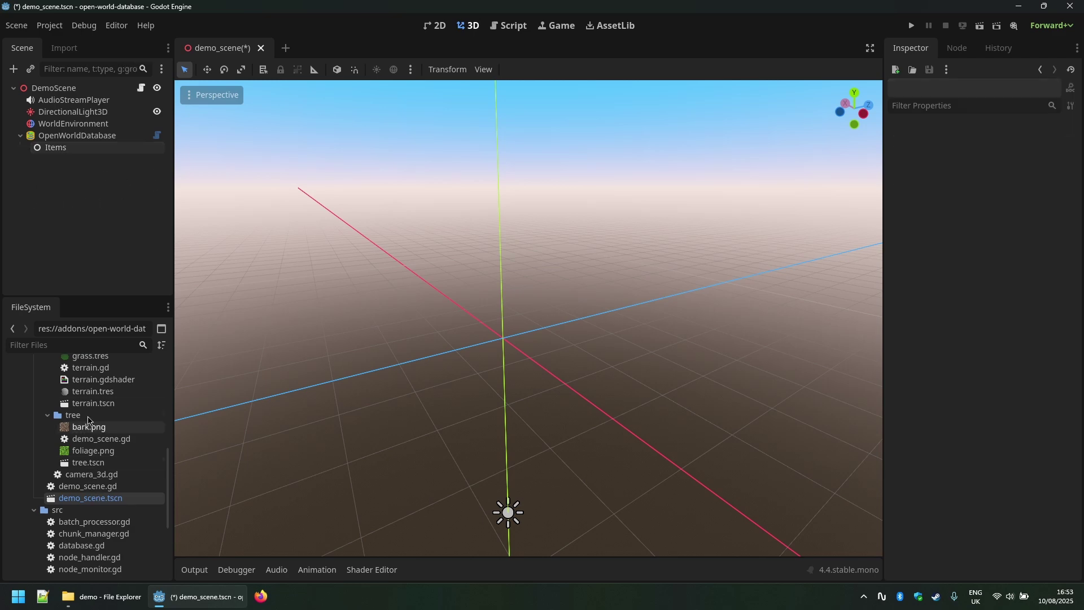
# Step: Filter the project files for "gem" and add three gem.tscn instances under Items, two of them placed at different spots in the world
pyautogui.click(59, 350)
pyautogui.write('gem')
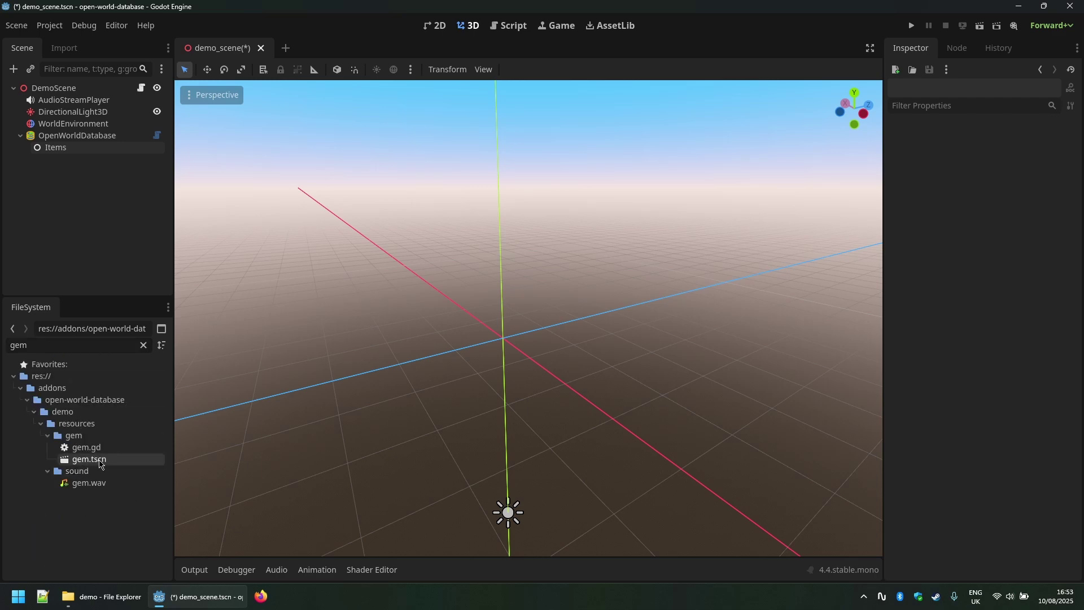
pyautogui.moveTo(90, 463); pyautogui.dragTo(64, 149)
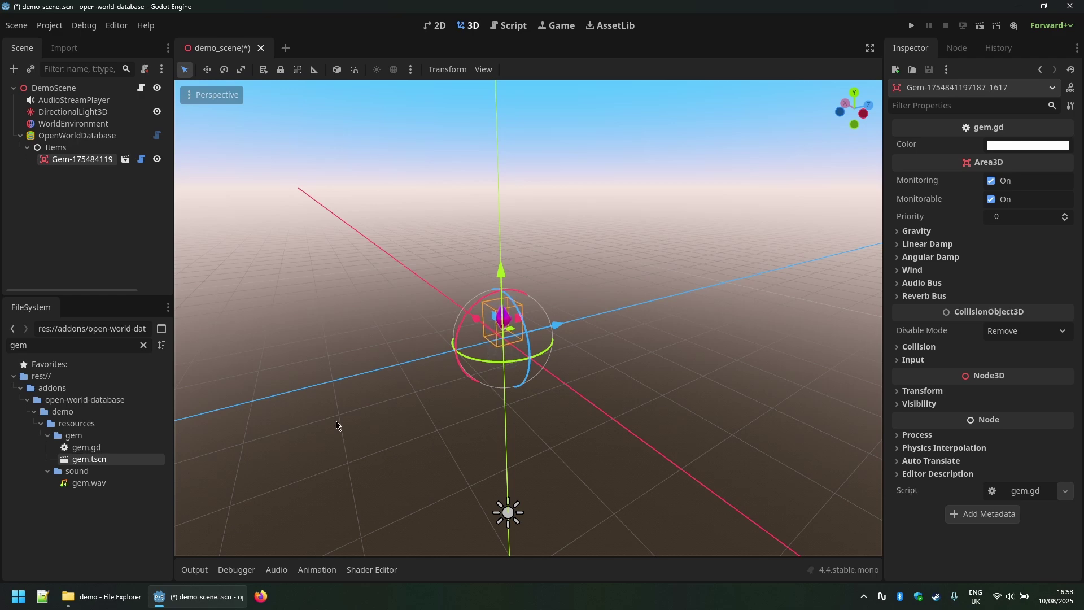
pyautogui.moveTo(89, 459); pyautogui.dragTo(344, 326)
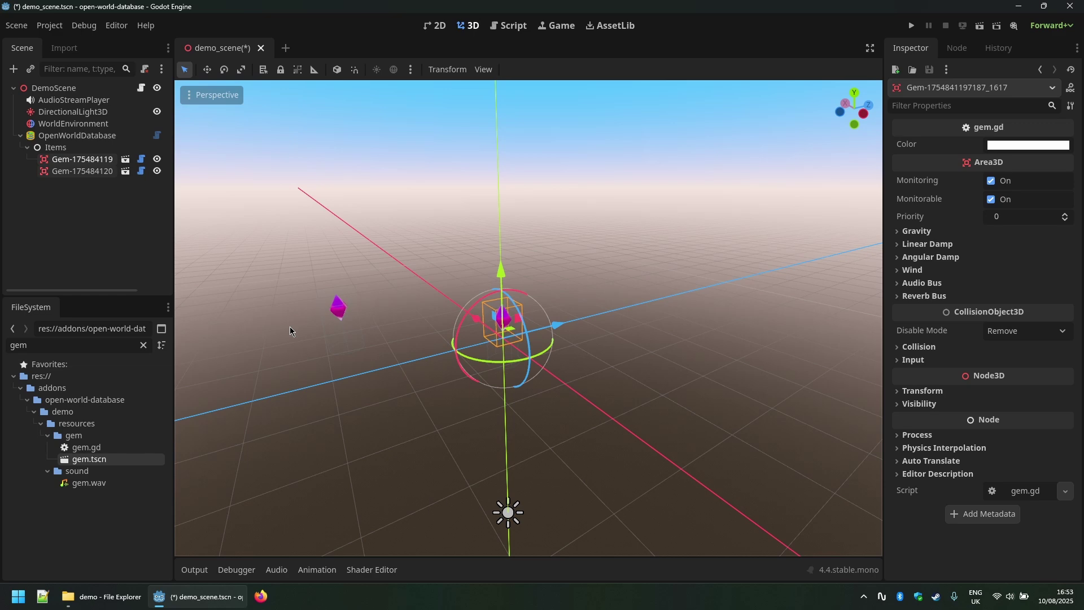
pyautogui.moveTo(89, 459); pyautogui.dragTo(544, 215)
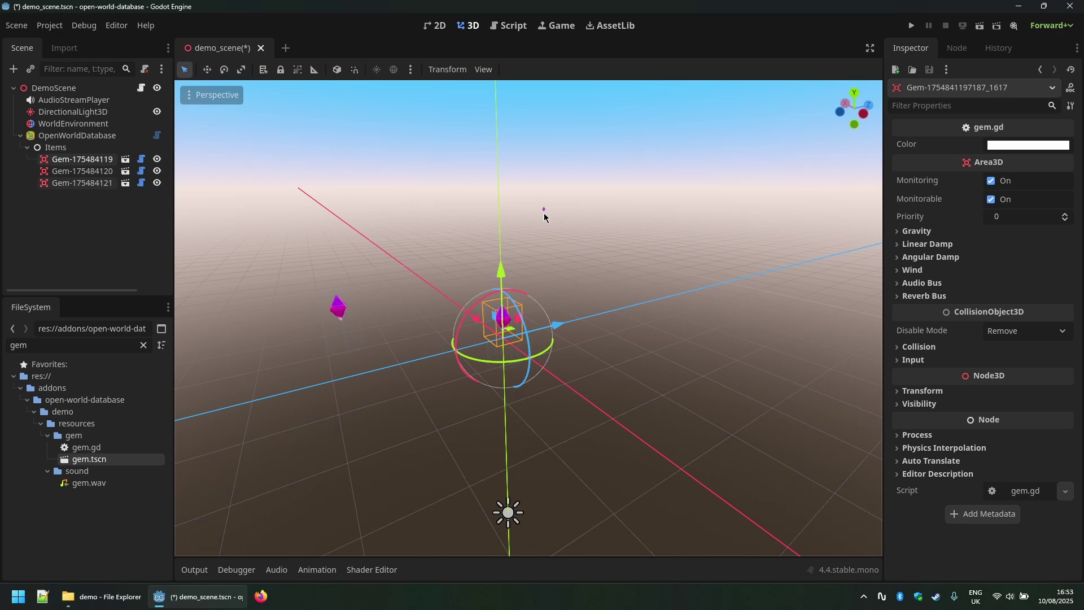
# Step: Move the 3D view far away from the gems and back again to examine how the database unloads and reloads them
pyautogui.scroll(-3, 384, 319)
pyautogui.hotkey('ctrl', 'z')
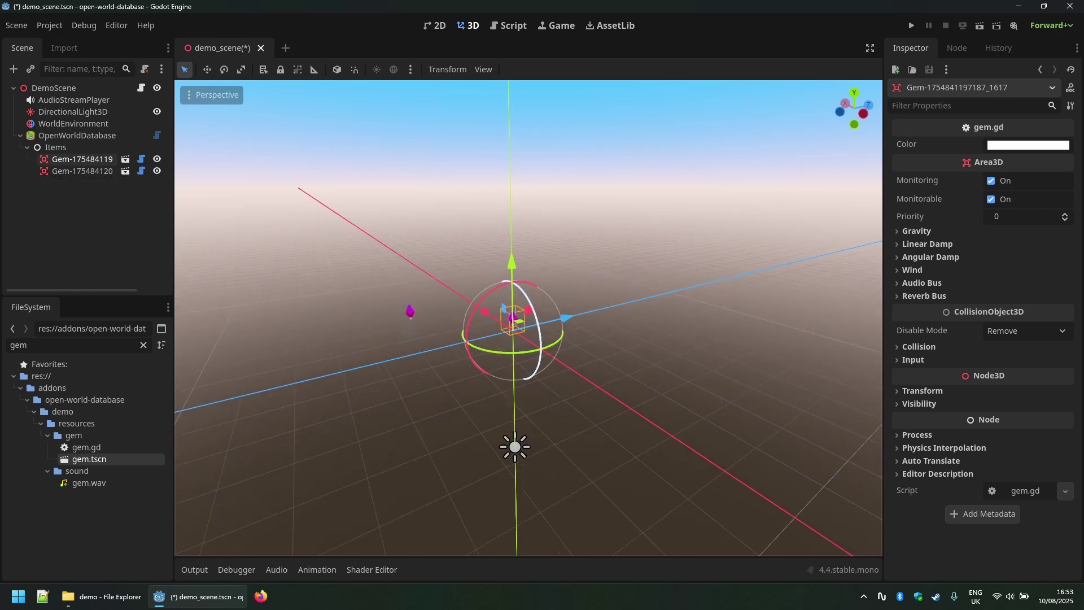
pyautogui.press('s')
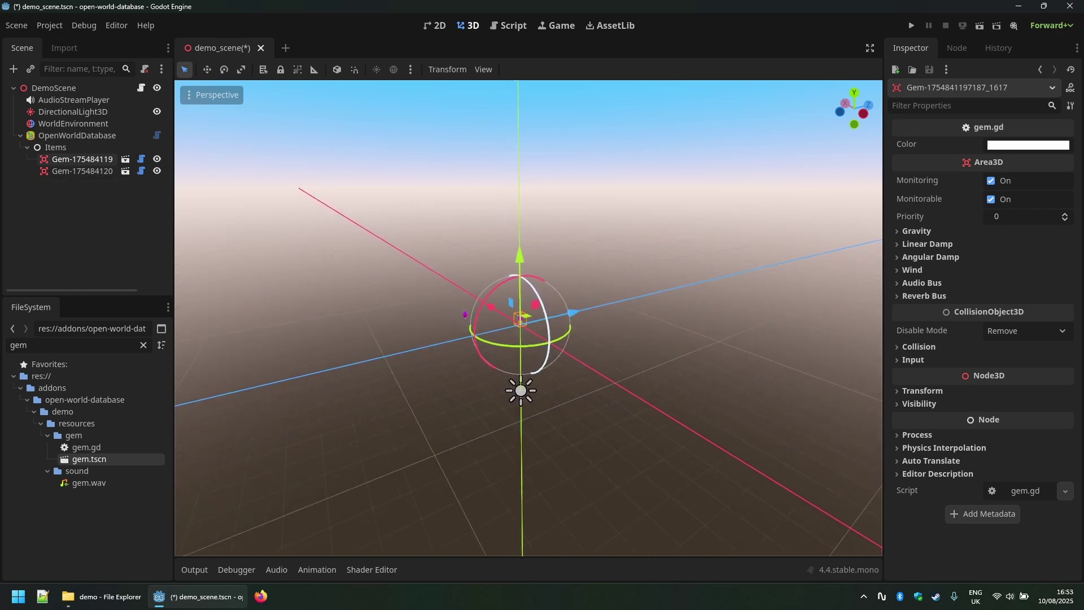
pyautogui.scroll(-3, 384, 319)
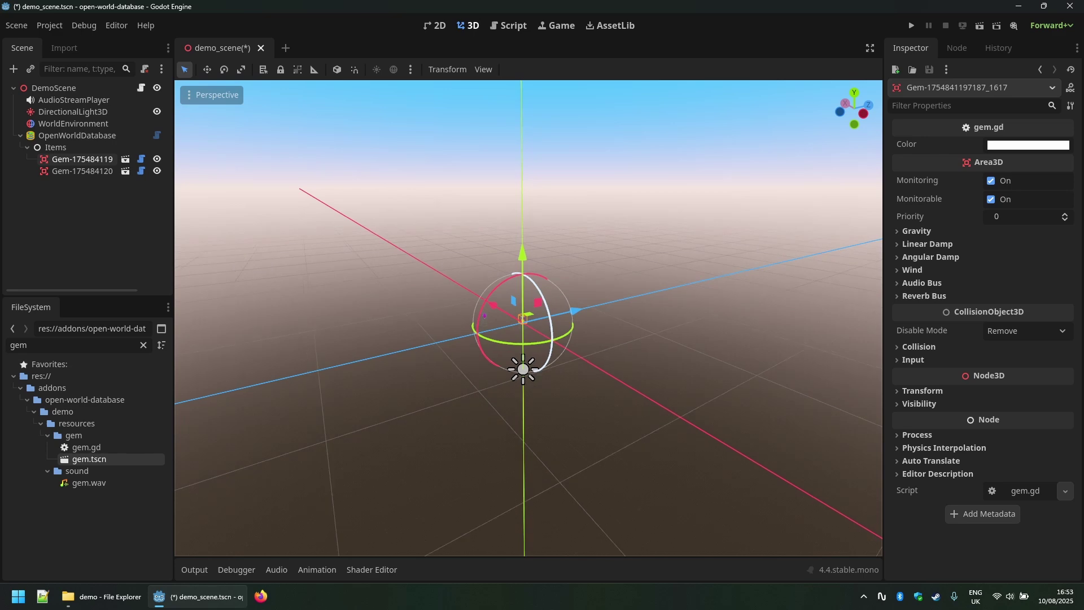
pyautogui.scroll(-4, 529, 318)
pyautogui.scroll(2, 528, 318)
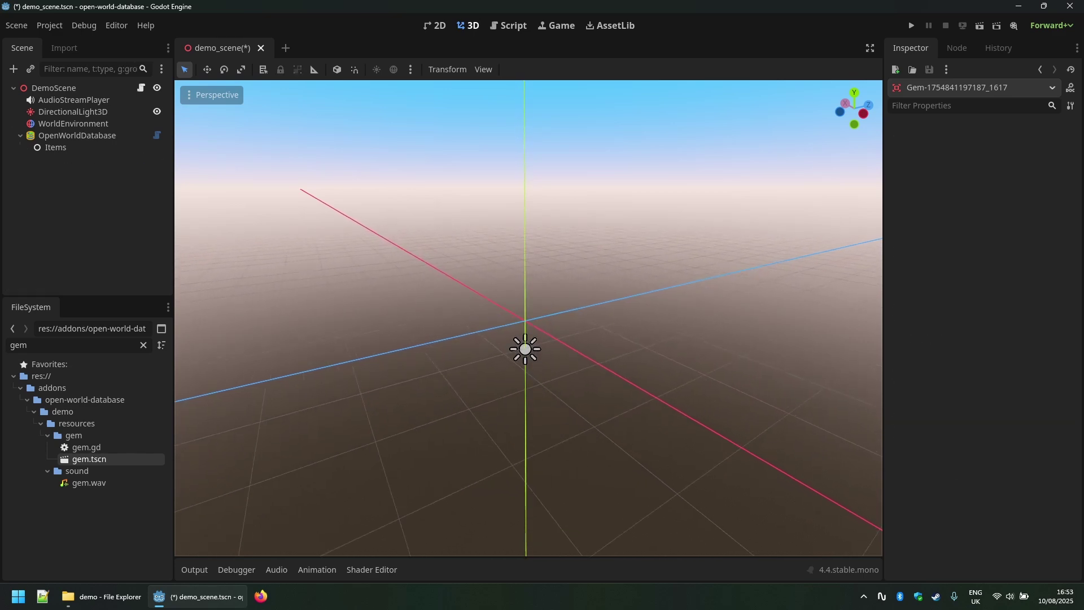
pyautogui.press('w')
pyautogui.press('w')
pyautogui.moveTo(528, 318); pyautogui.dragTo(493, 287, button='right')
pyautogui.press('s')
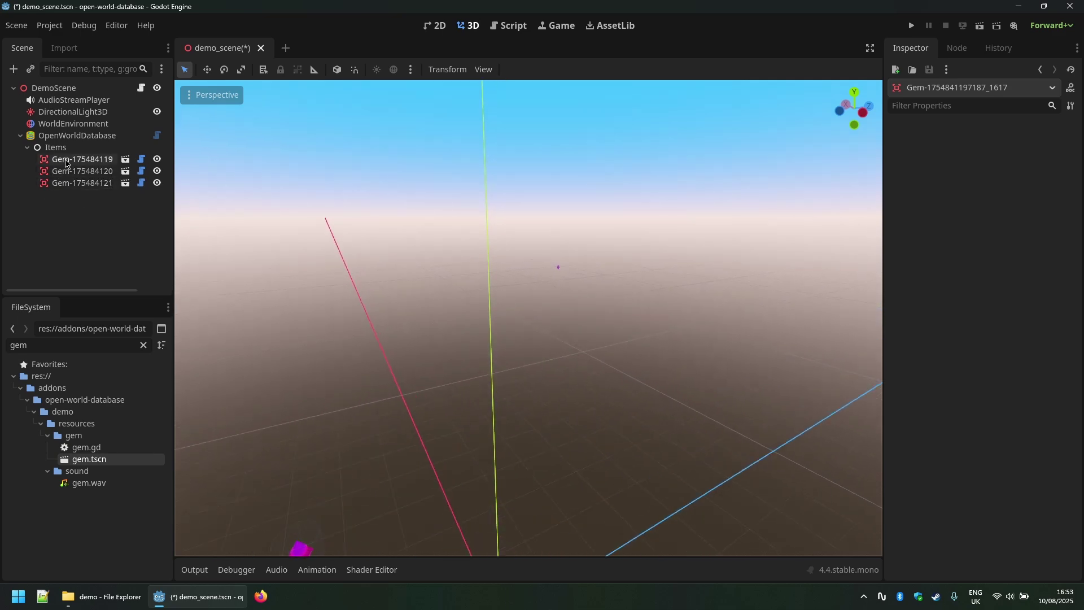
# Step: Move the first gem out of Items to directly under DemoScene, and place another gem.tscn instance in the world outside the database
pyautogui.moveTo(63, 146); pyautogui.dragTo(68, 132)
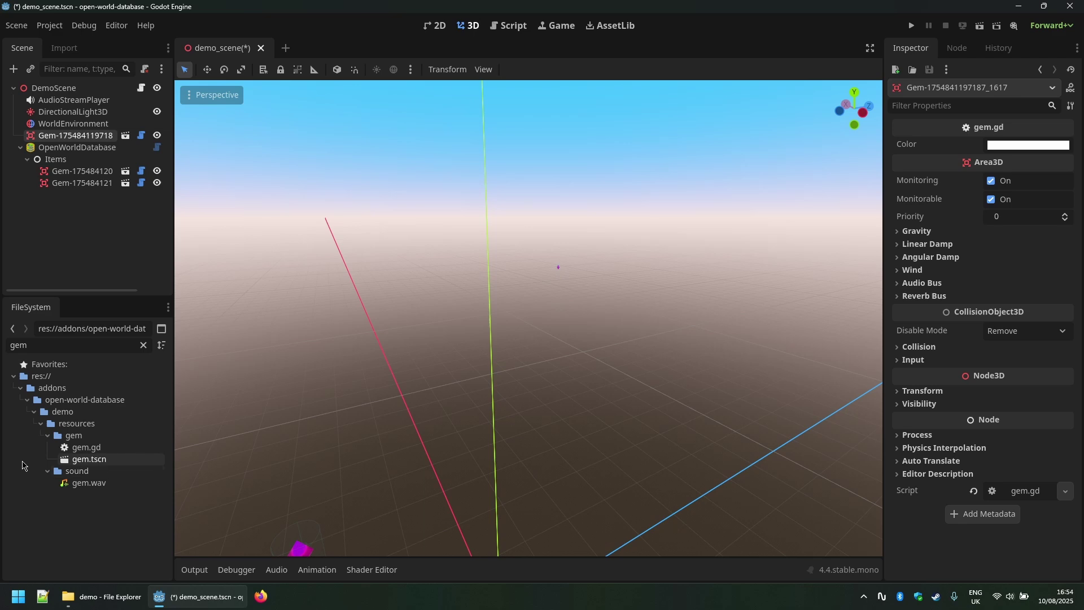
pyautogui.moveTo(271, 473); pyautogui.dragTo(425, 377)
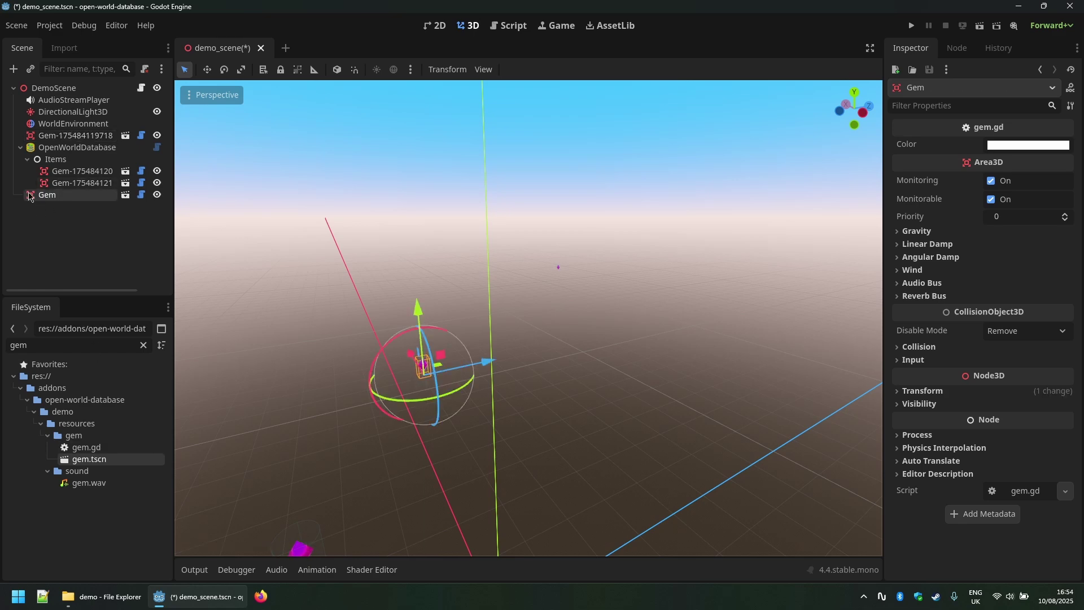
# Step: Place two more gem.tscn instances in the world and move all three gems lying outside the database into Items
pyautogui.moveTo(231, 489); pyautogui.dragTo(543, 409)
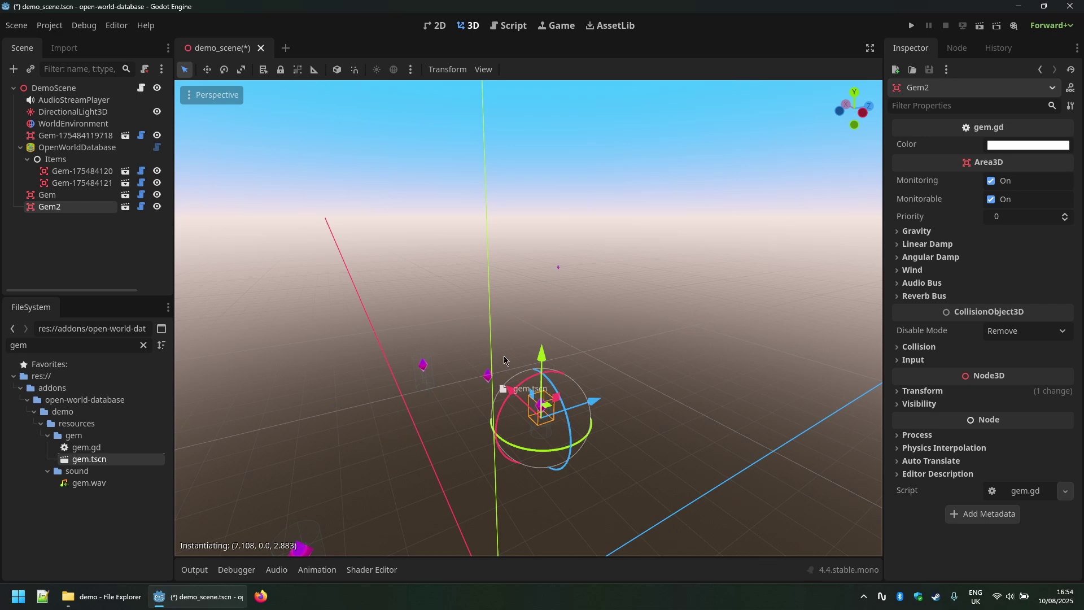
pyautogui.moveTo(504, 361); pyautogui.dragTo(502, 349)
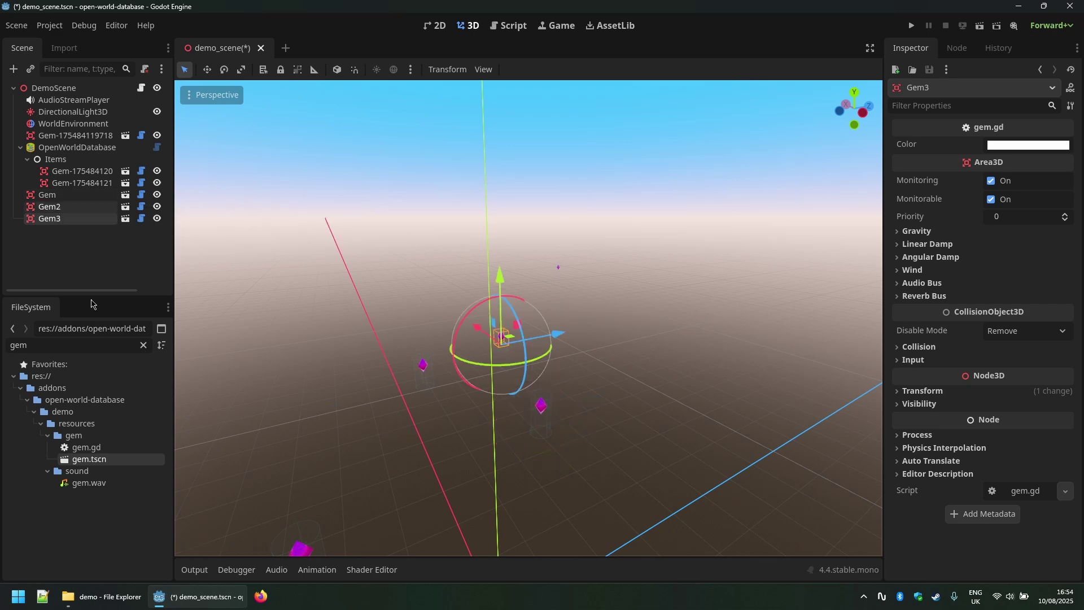
pyautogui.click(108, 241)
pyautogui.click(53, 194)
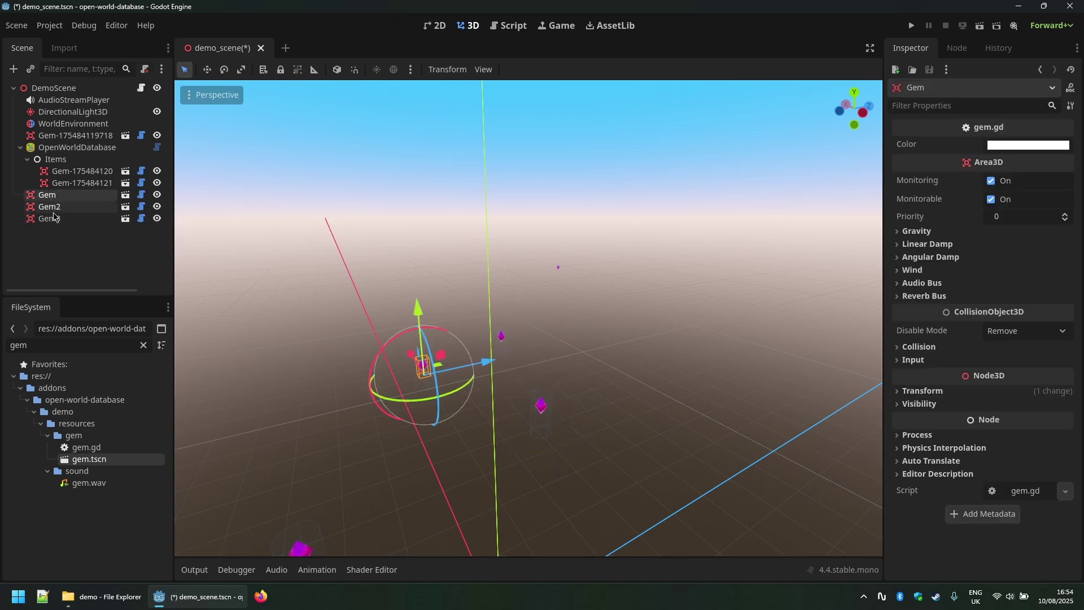
pyautogui.keyDown('ctrl'); pyautogui.click(53, 207); pyautogui.keyUp('ctrl')
pyautogui.keyDown('ctrl'); pyautogui.click(52, 219); pyautogui.keyUp('ctrl')
pyautogui.moveTo(67, 193); pyautogui.dragTo(54, 164)
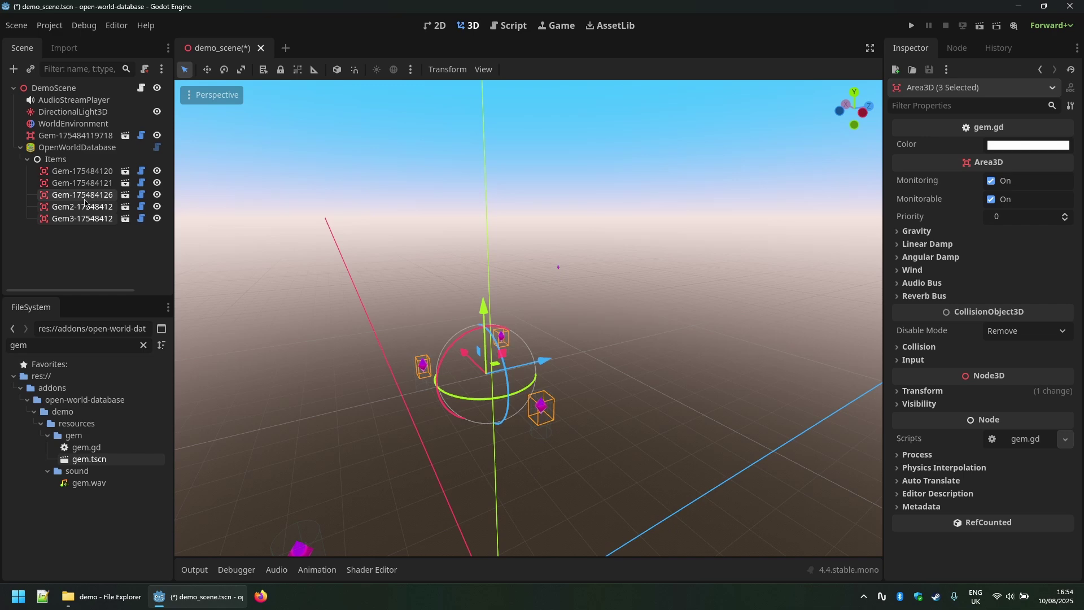
# Step: Examine how the gems under Items unload and reload when the 3D view moves away from them and returns
pyautogui.press('s')
pyautogui.moveTo(202, 268); pyautogui.dragTo(198, 263, button='right')
pyautogui.scroll(5, 197, 264)
pyautogui.press('w')
pyautogui.press('s')
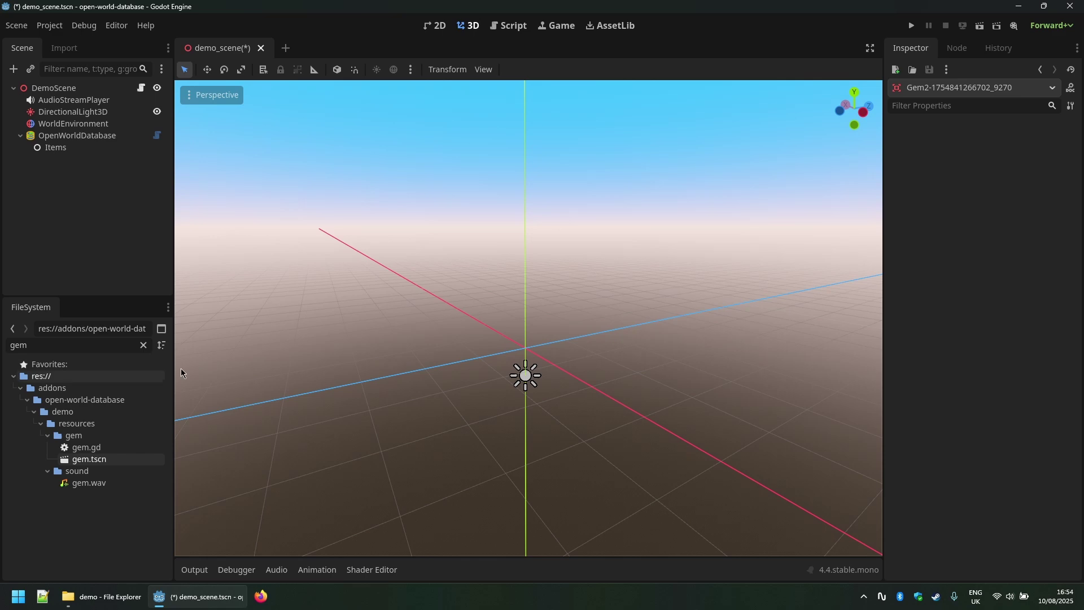
pyautogui.moveTo(387, 348); pyautogui.dragTo(387, 348, button='right')
pyautogui.press('w')
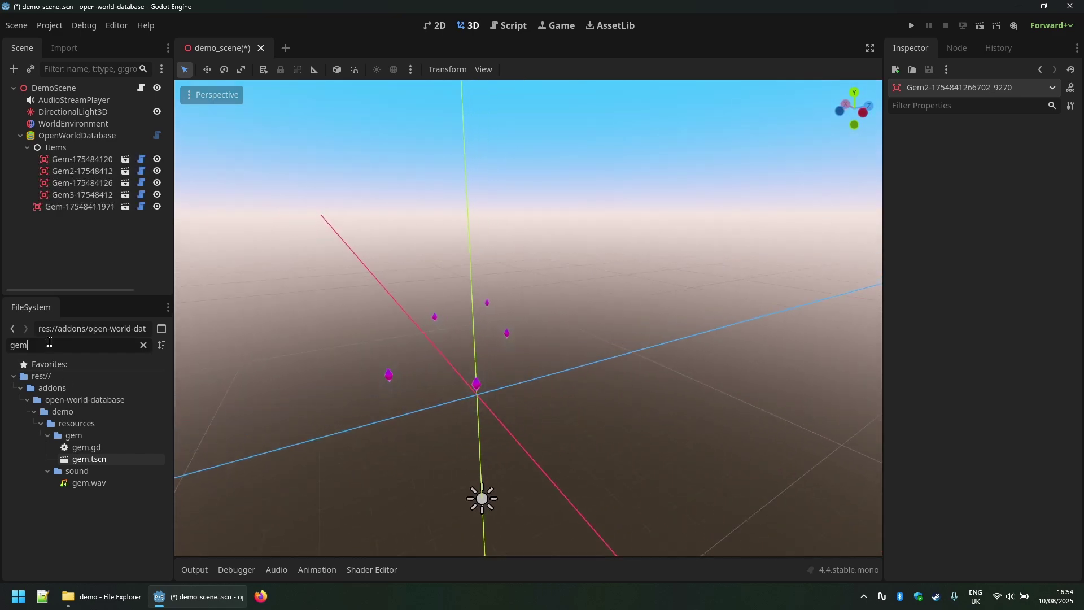
# Step: Delete all five gem nodes under OpenWorldDatabase, including those inside Items
pyautogui.click(71, 171)
pyautogui.click(73, 160)
pyautogui.keyDown('shift'); pyautogui.click(73, 208); pyautogui.keyUp('shift')
pyautogui.press('Delete')
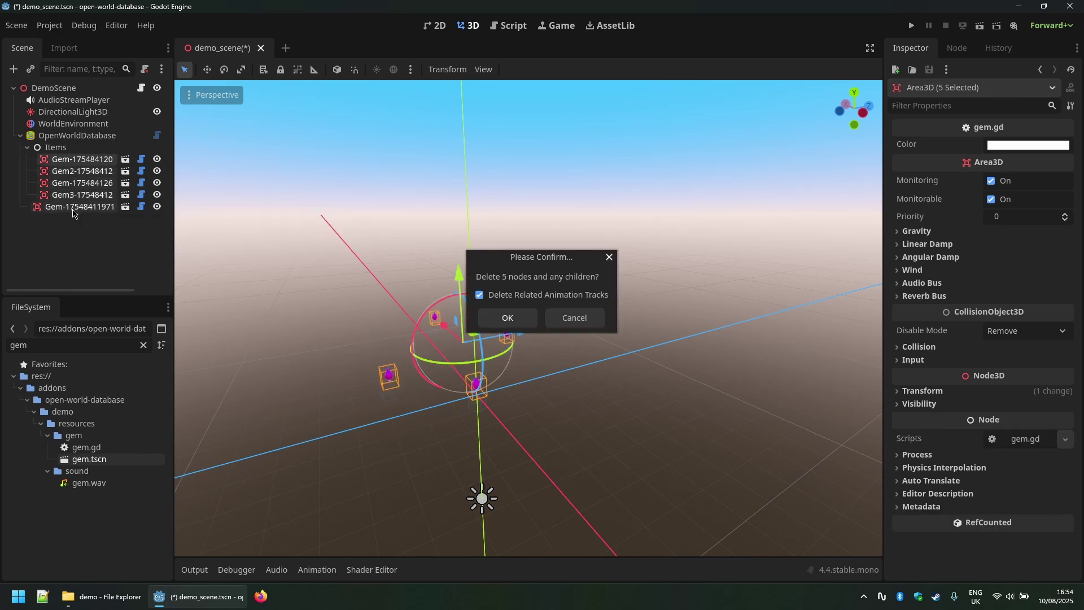
pyautogui.press('Return')
# Step: Filter the project files for "terra" and add a terrain.tscn instance directly under DemoScene
pyautogui.write('terra')
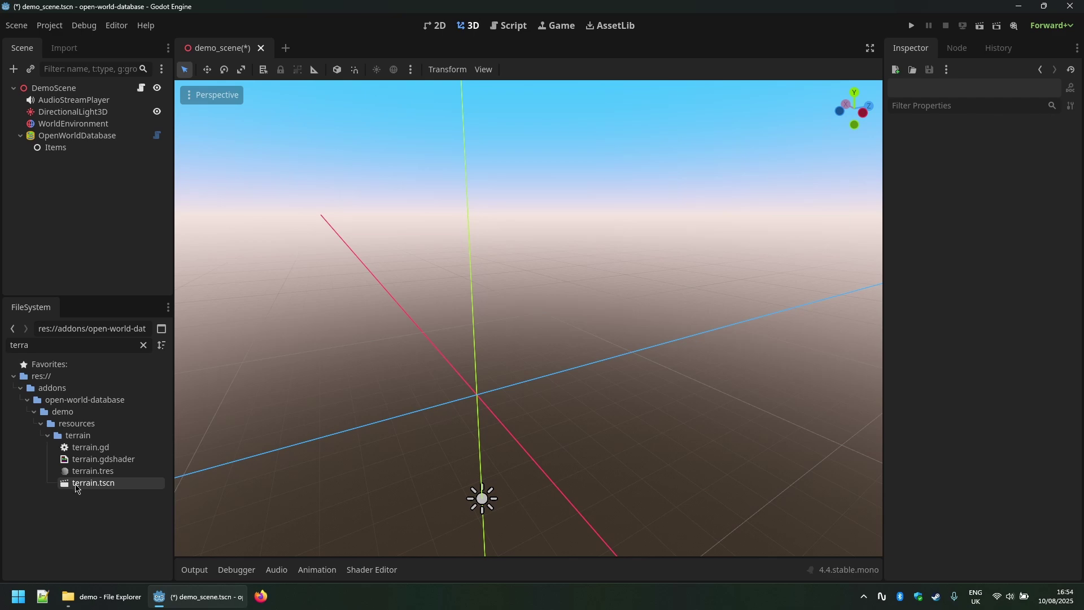
pyautogui.moveTo(89, 487); pyautogui.dragTo(94, 151)
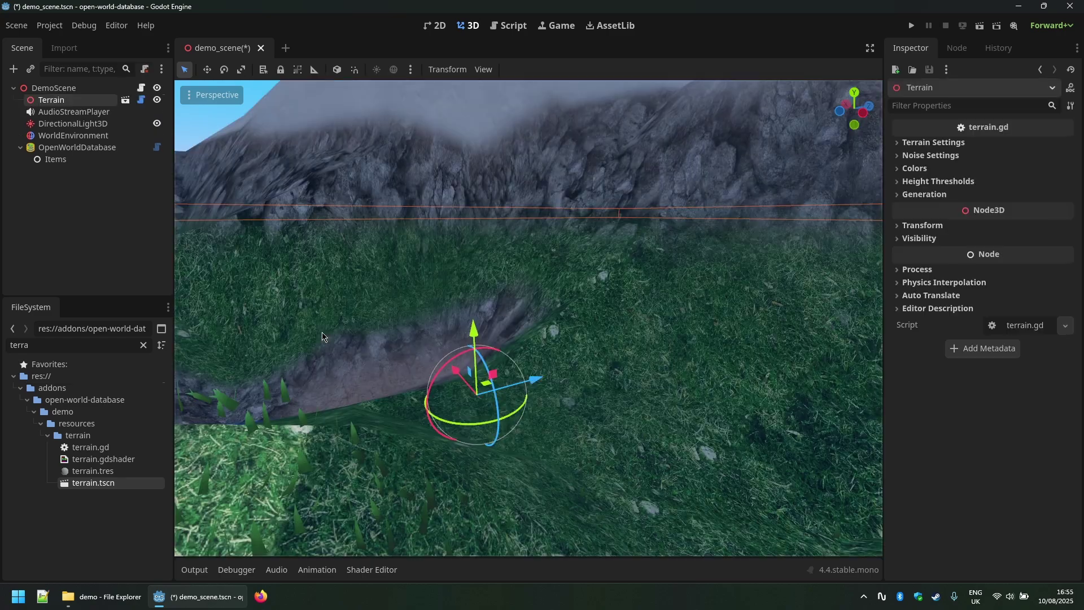
# Step: Filter the project files for "gem" and place three gem.tscn instances at different spots on the grassy terrain near the water
pyautogui.moveTo(339, 341); pyautogui.dragTo(452, 338, button='right')
pyautogui.press('s')
pyautogui.press('w')
pyautogui.press('w')
pyautogui.moveTo(528, 318); pyautogui.dragTo(529, 318, button='right')
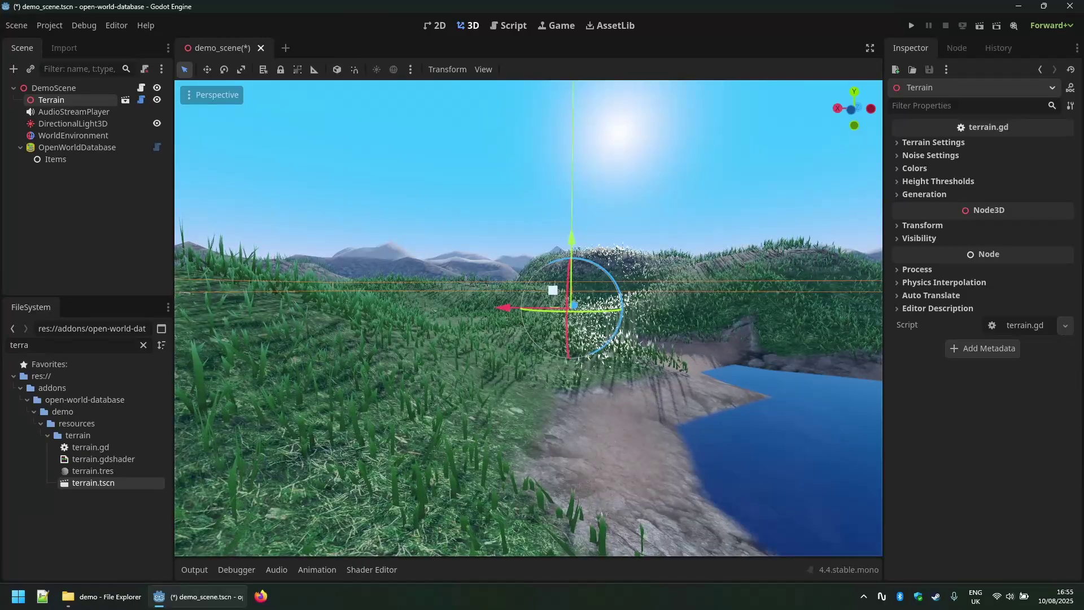
pyautogui.moveTo(528, 318); pyautogui.dragTo(528, 318, button='right')
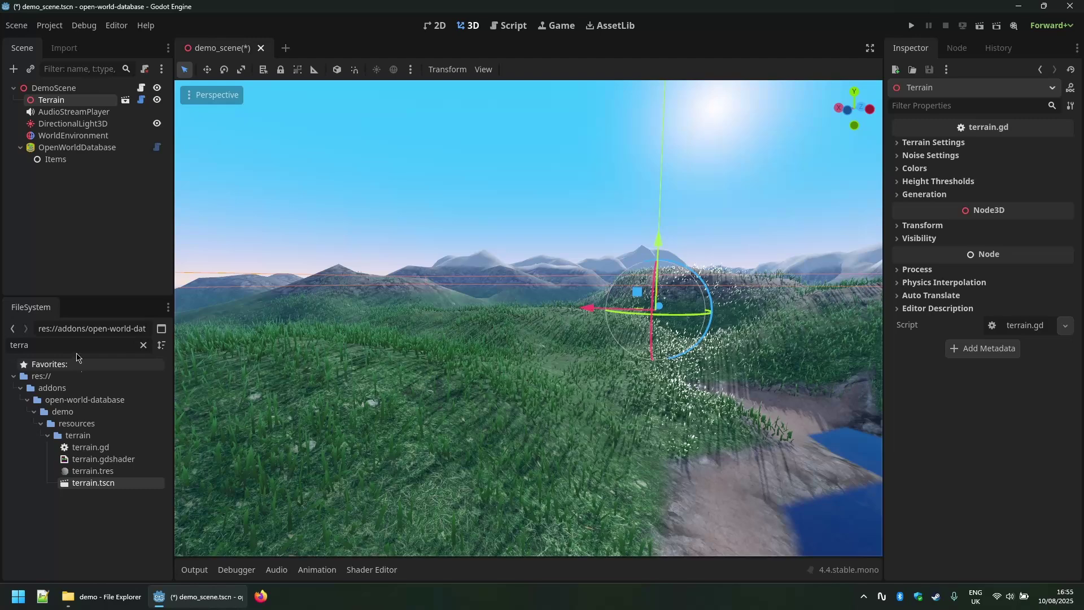
pyautogui.click(56, 159)
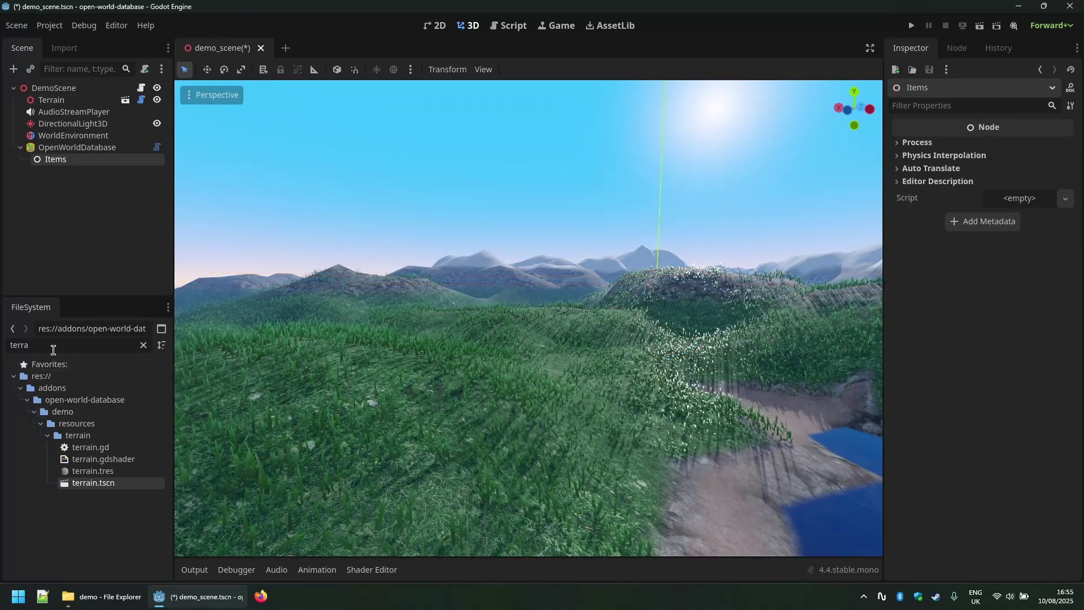
pyautogui.write('gem')
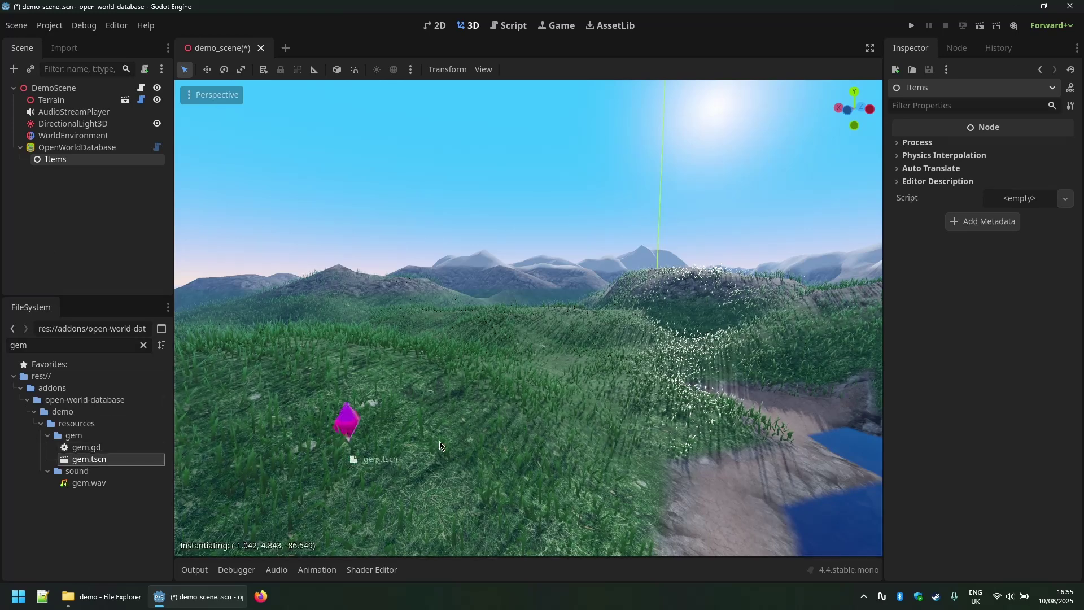
pyautogui.moveTo(440, 446); pyautogui.dragTo(440, 446)
pyautogui.moveTo(473, 397); pyautogui.dragTo(556, 363)
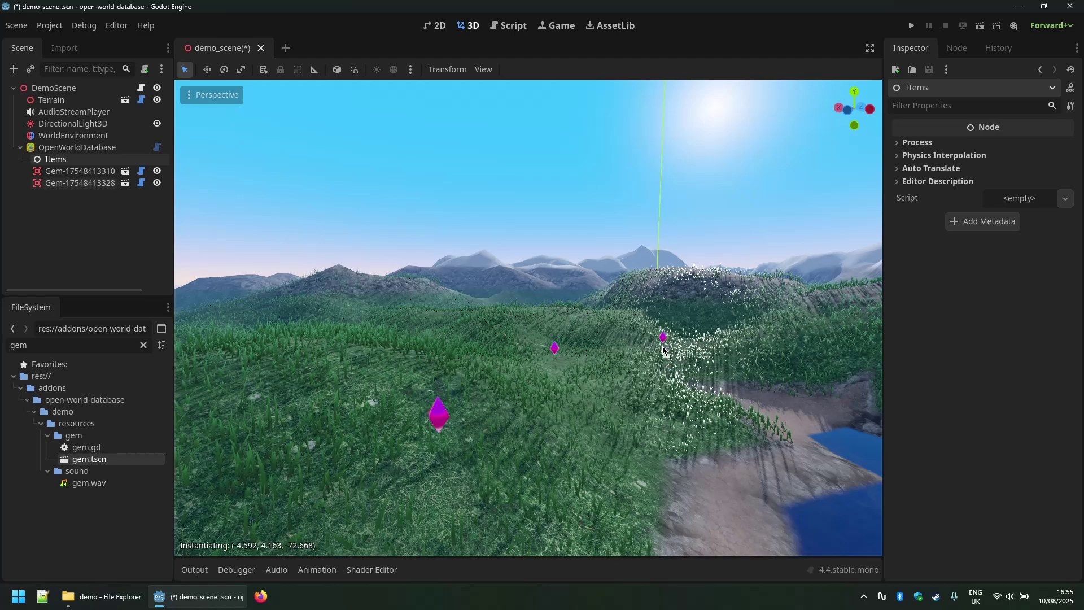
pyautogui.moveTo(663, 349); pyautogui.dragTo(663, 349)
# Step: Move the three gems on the terrain from directly under OpenWorldDatabase into Items
pyautogui.moveTo(663, 349); pyautogui.dragTo(707, 366, button='right')
pyautogui.press('s')
pyautogui.press('a')
pyautogui.press('w')
pyautogui.press('d')
pyautogui.press('w')
pyautogui.press('w')
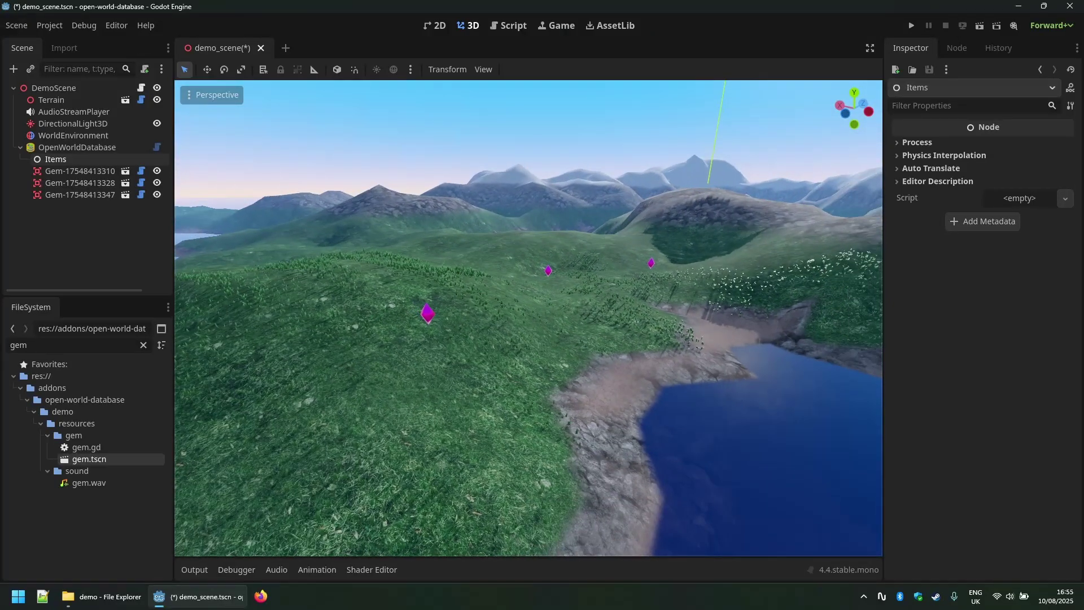
pyautogui.click(63, 171)
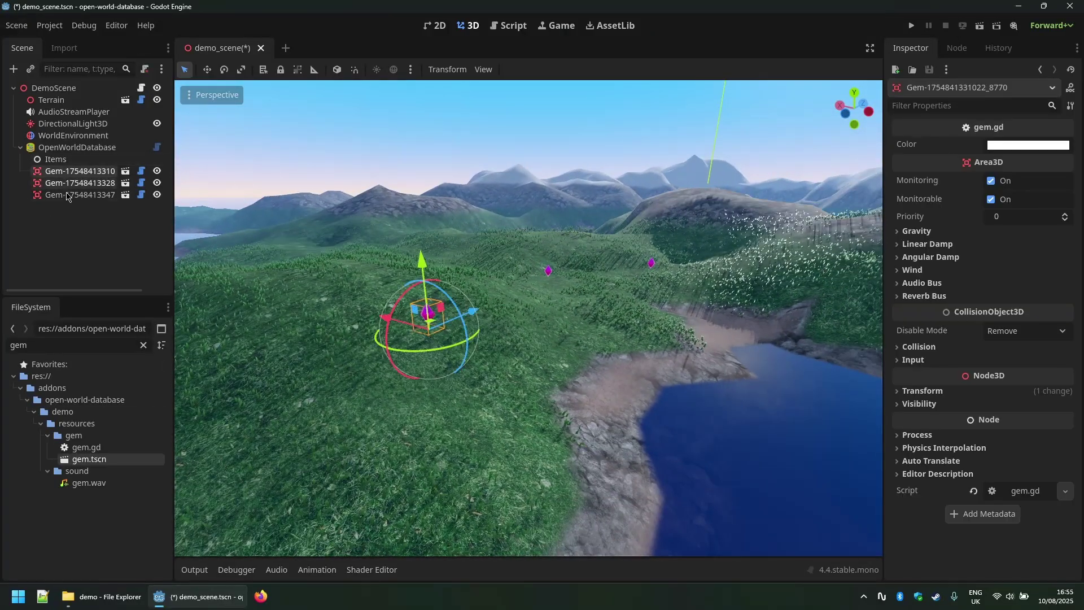
pyautogui.keyDown('shift'); pyautogui.click(63, 194); pyautogui.keyUp('shift')
pyautogui.moveTo(63, 181); pyautogui.dragTo(76, 159)
pyautogui.click(76, 270)
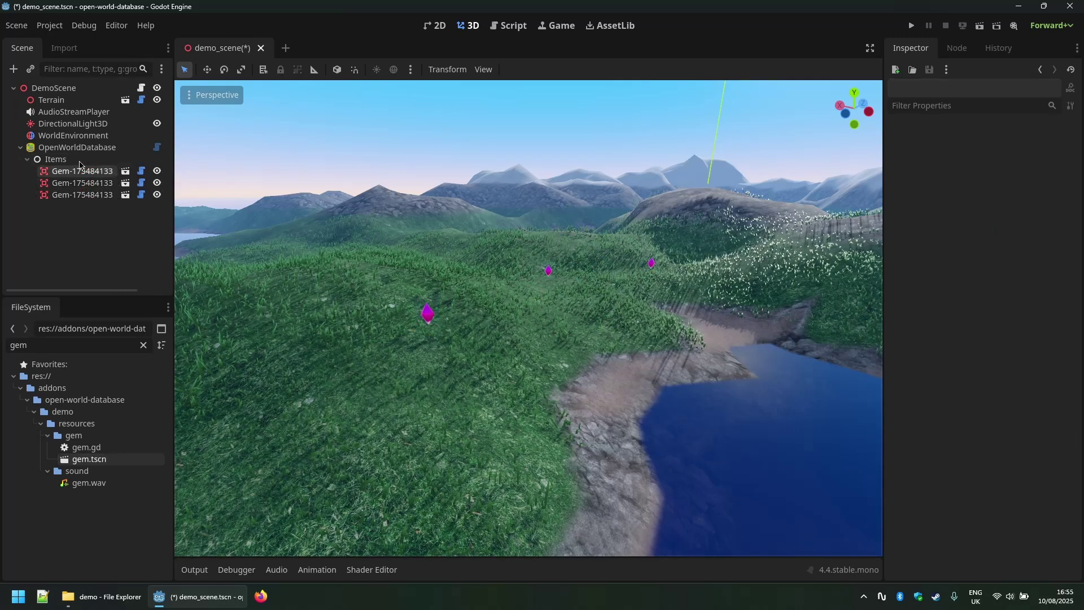